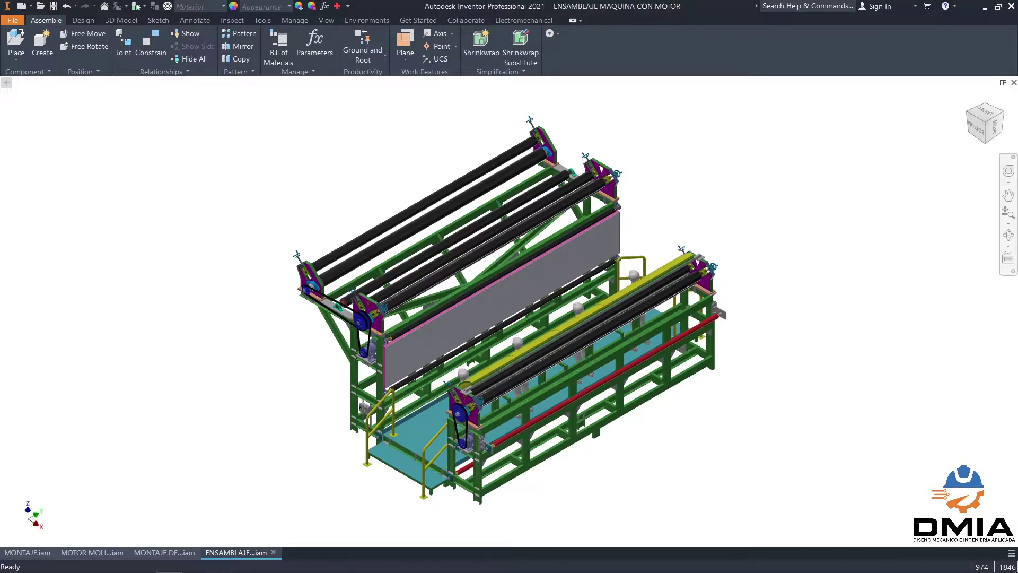
Switch to the YouTube video page in Chrome and read the comments asking where the motors and equipment come from
mouse_move(117, 561)
click(60, 517)
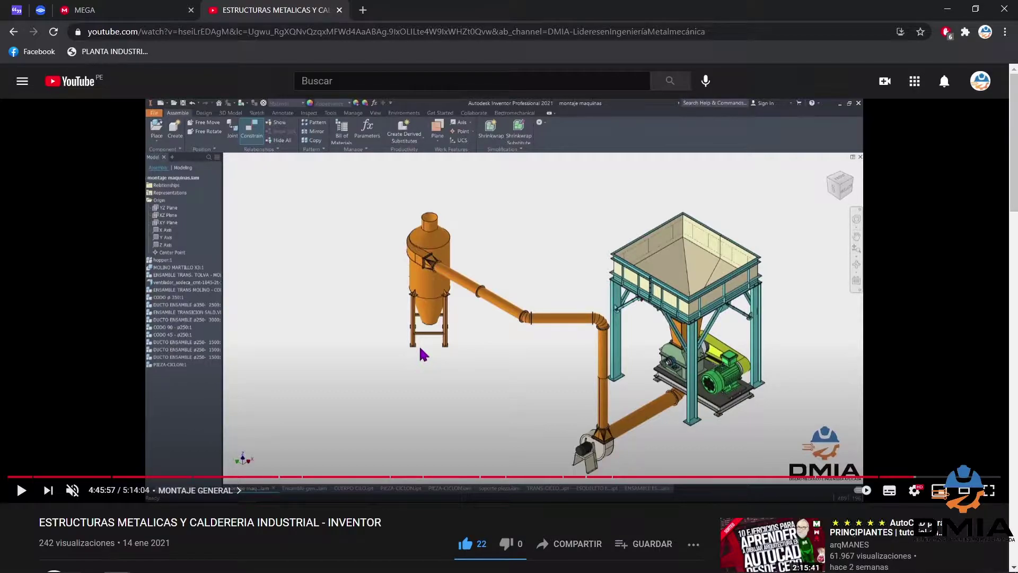
scroll(509, 334, down, 7)
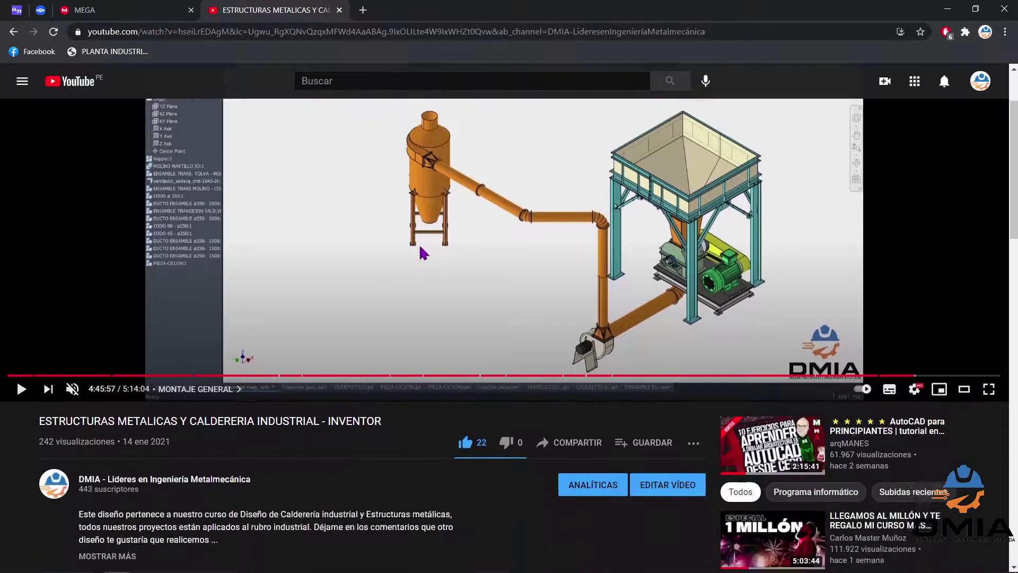
scroll(509, 334, down, 1)
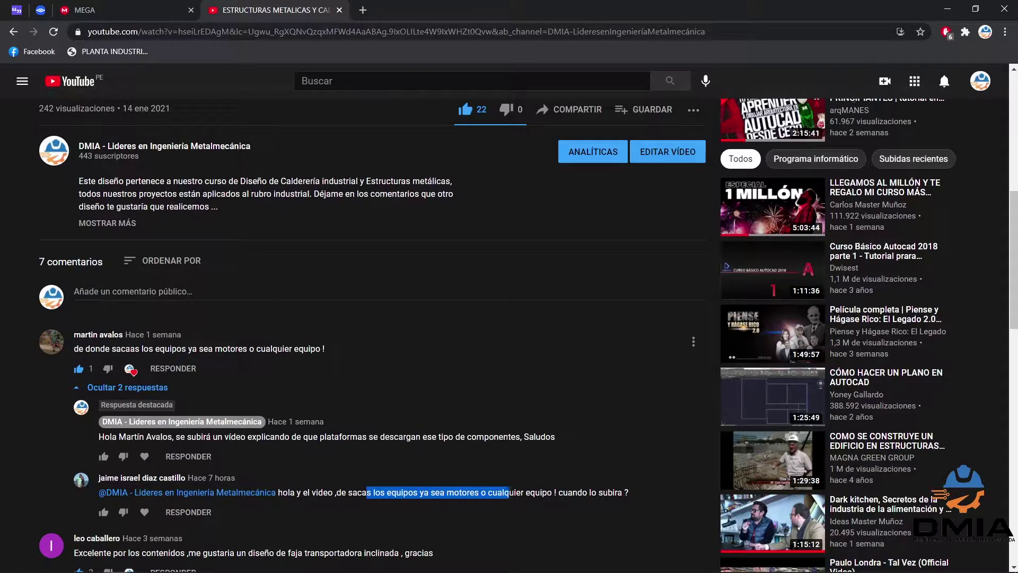
drag(125, 348, 188, 348)
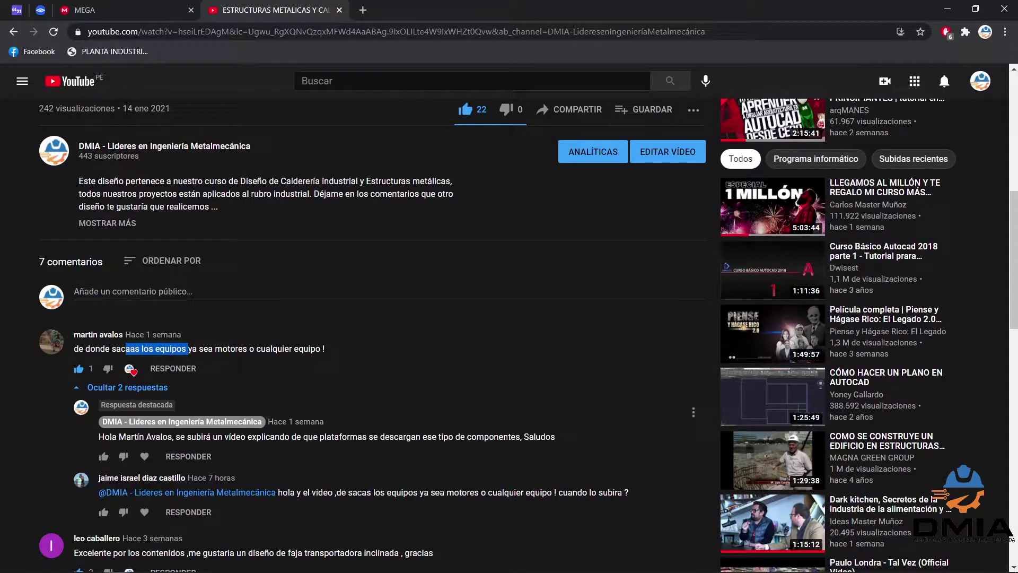
drag(290, 492, 503, 493)
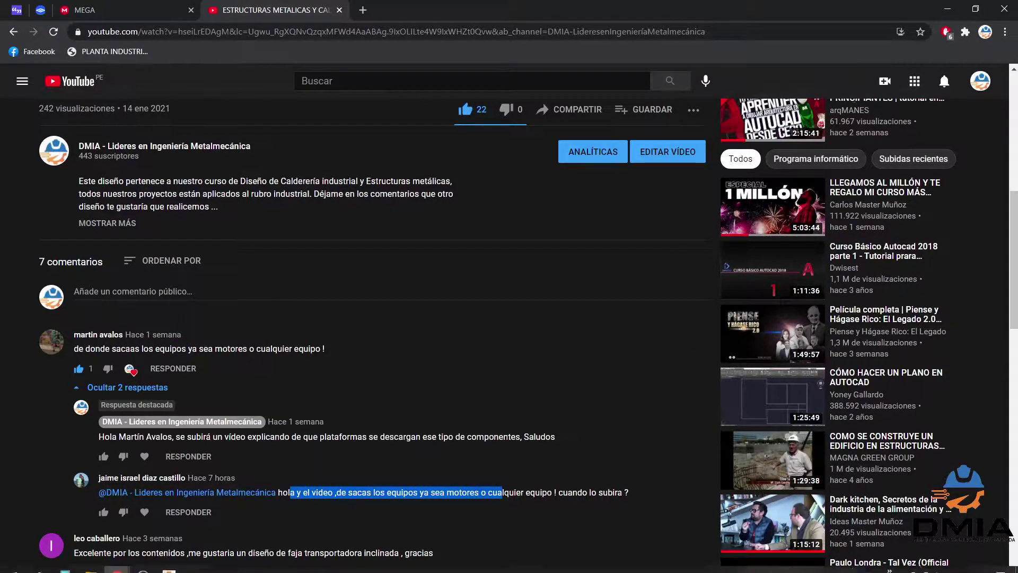
Switch to the browser window with the WEG website and open its CAD library for electric motors (planos 2D/3D)
mouse_move(117, 562)
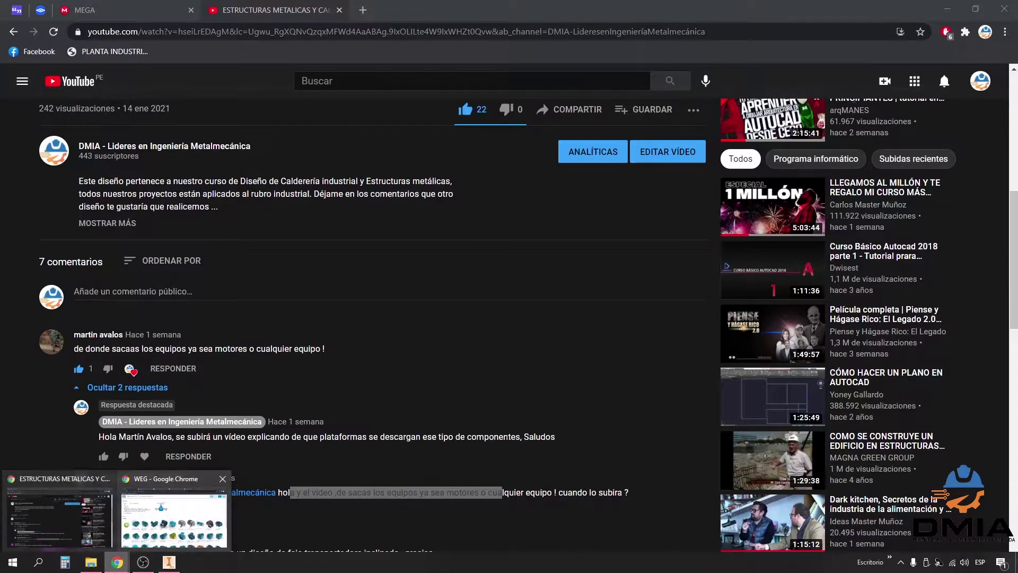
click(174, 512)
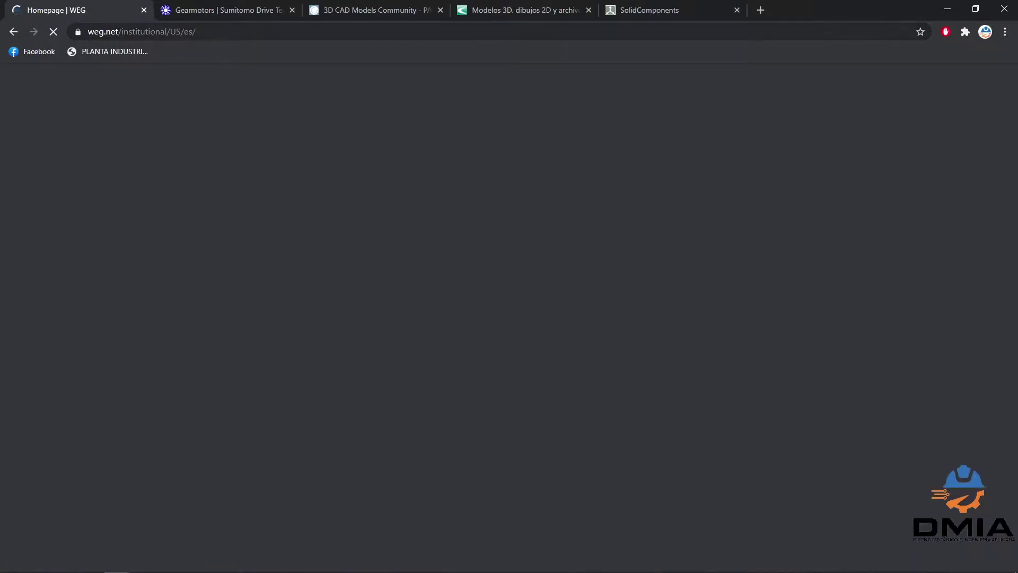
click(246, 31)
click(246, 32)
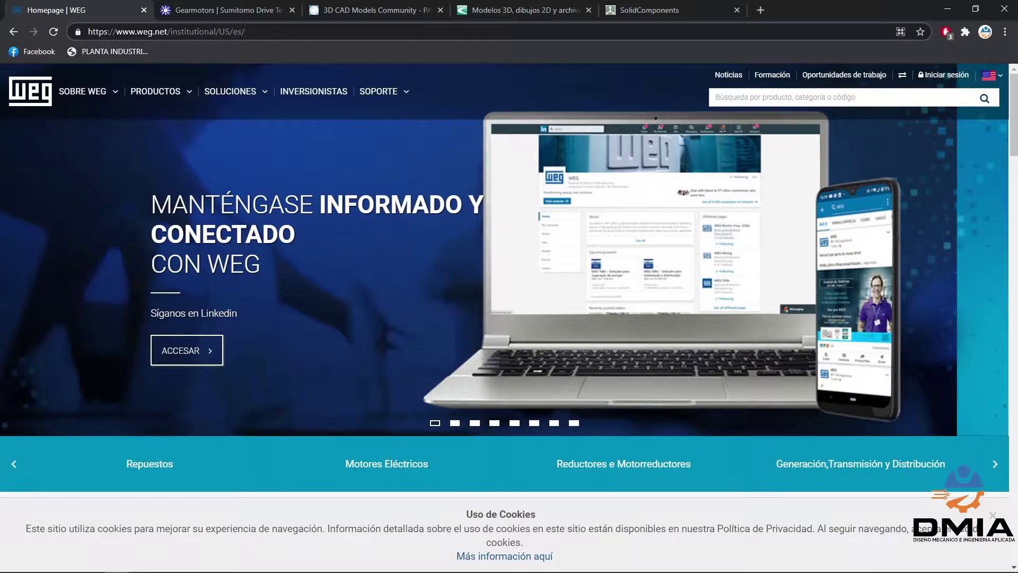
scroll(509, 281, down, 13)
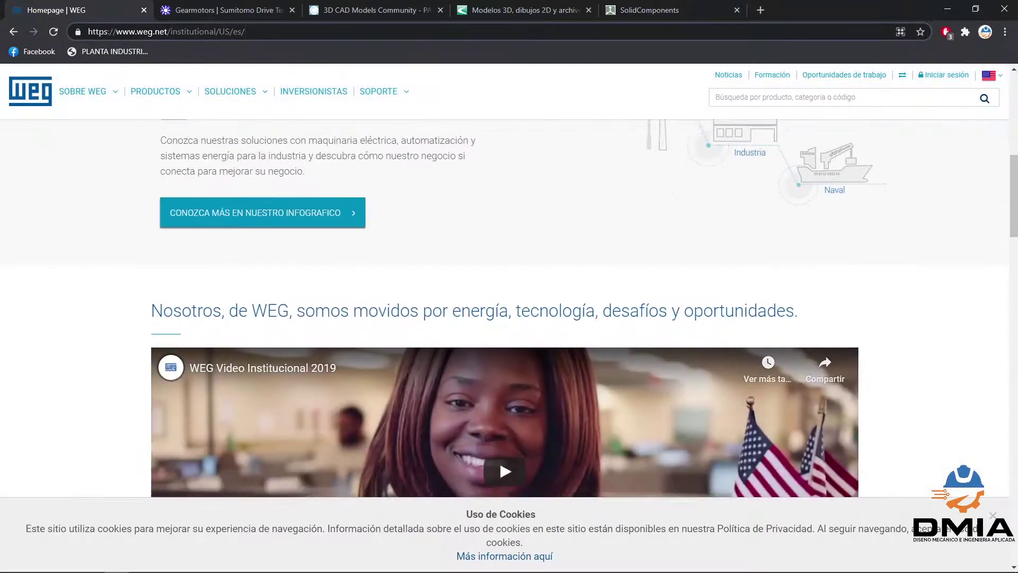
scroll(509, 307, down, 20)
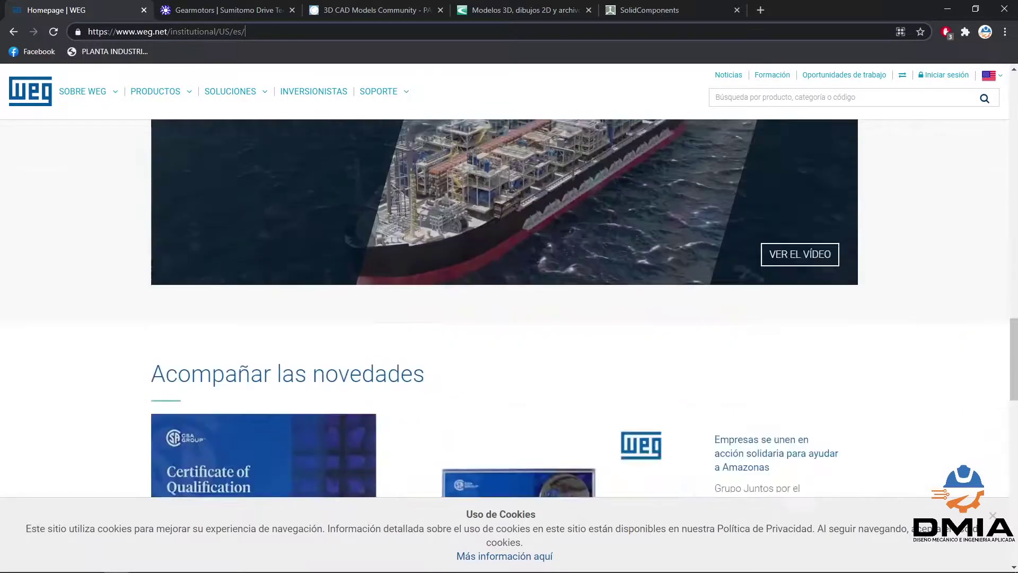
scroll(509, 308, down, 7)
scroll(509, 307, up, 6)
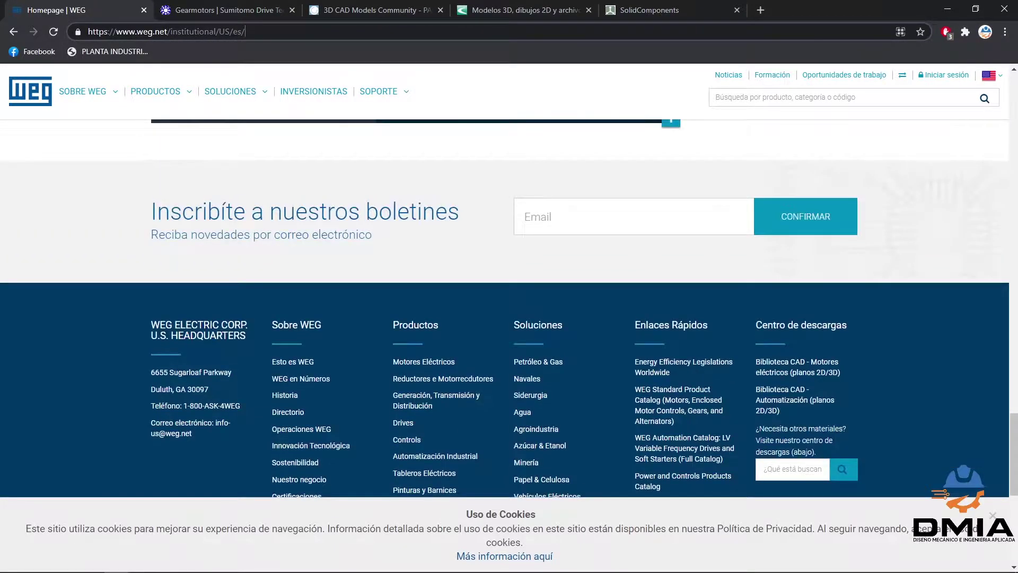
click(797, 367)
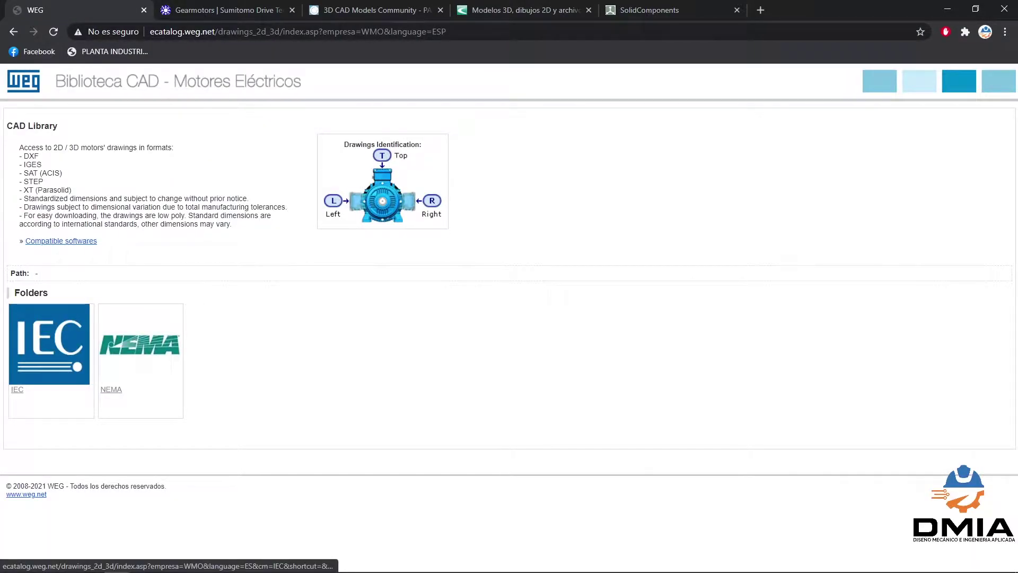
Open the NEMA folder of the CAD library and look through its motor families
click(140, 350)
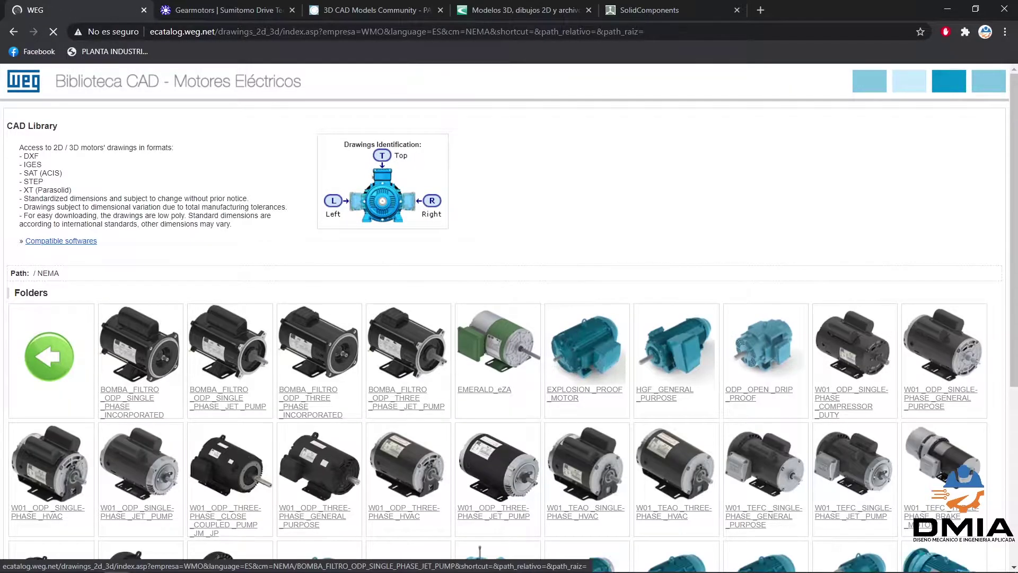
scroll(228, 329, down, 3)
scroll(228, 318, down, 2)
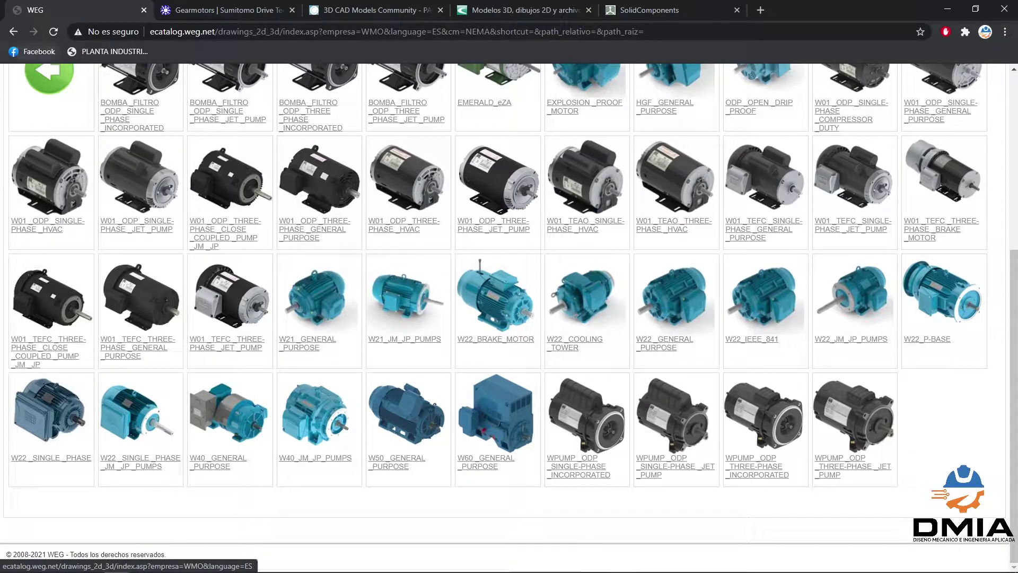
Go back to the library root, open the IEC folder and look through its motor families
click(13, 31)
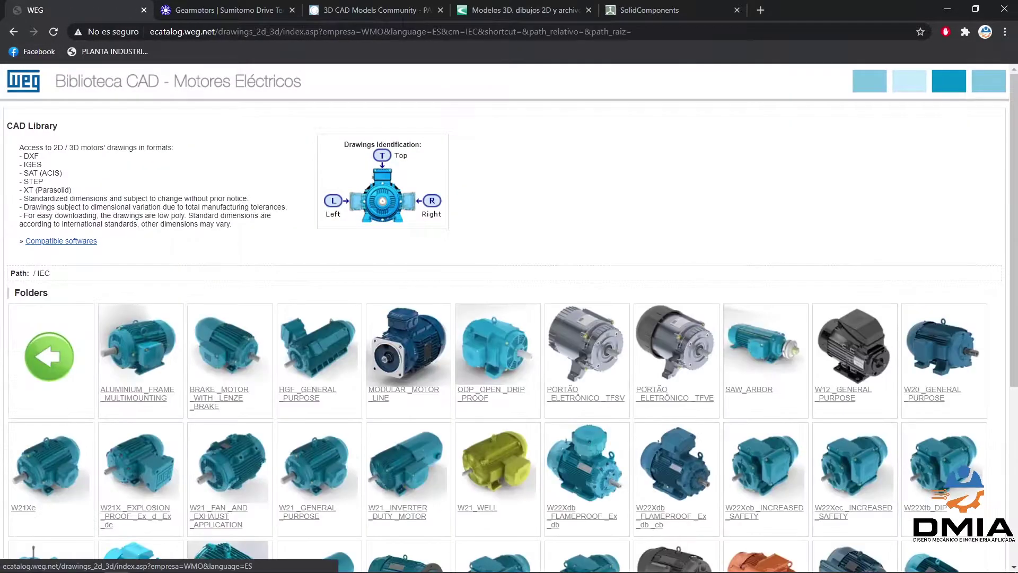
scroll(228, 345, down, 3)
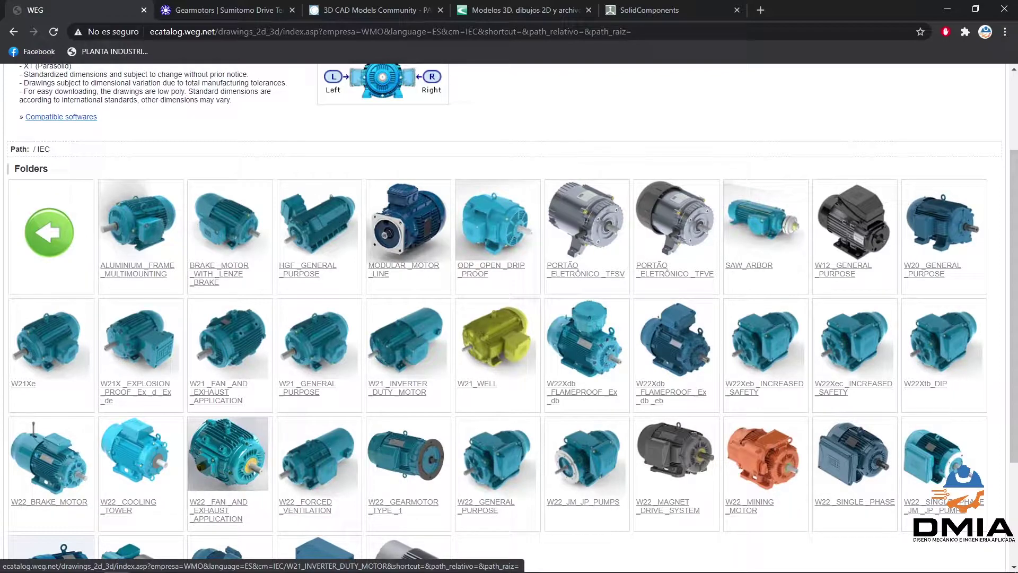
scroll(409, 344, down, 1)
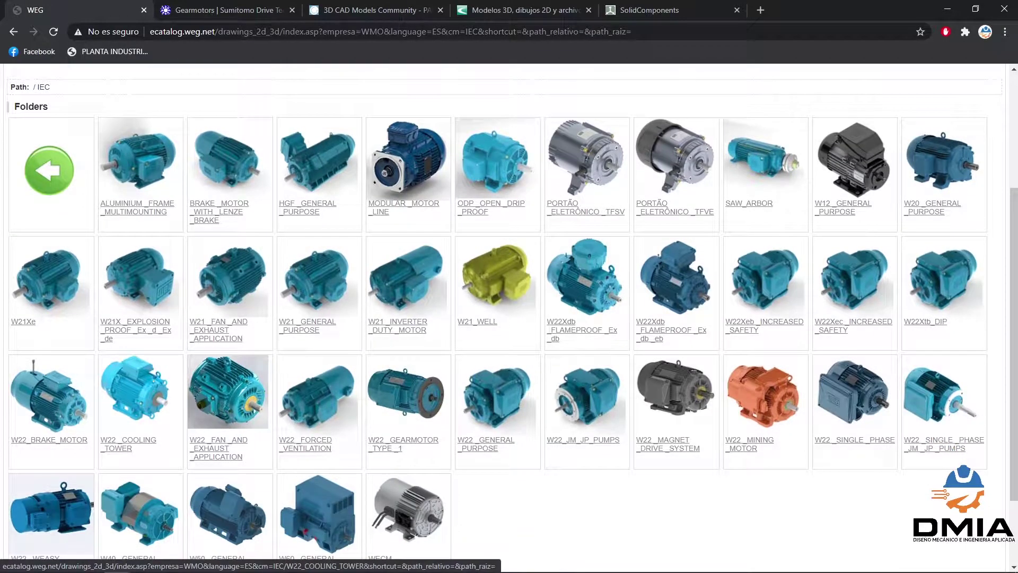
Open W22_COOLING_TOWER / TEFC (FAN COOLED) / 03_FRAME_112M / STANDARD to view the available drawing formats
click(136, 403)
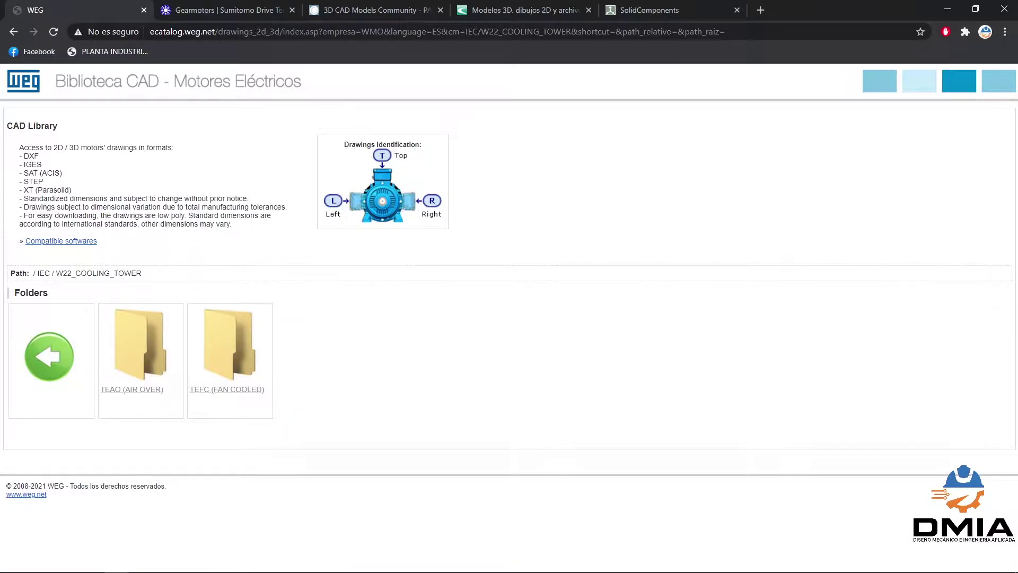
drag(142, 272, 38, 273)
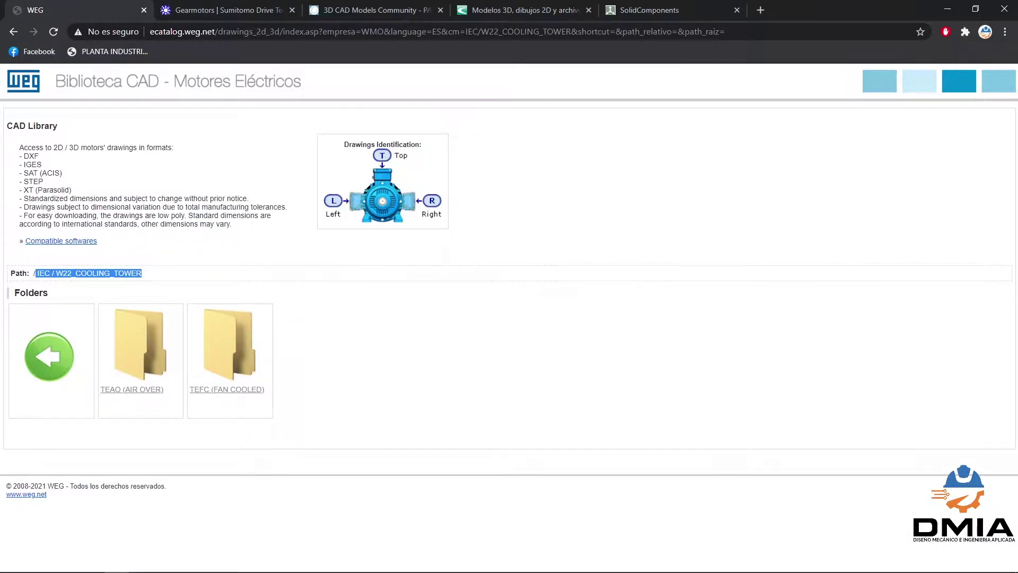
click(230, 350)
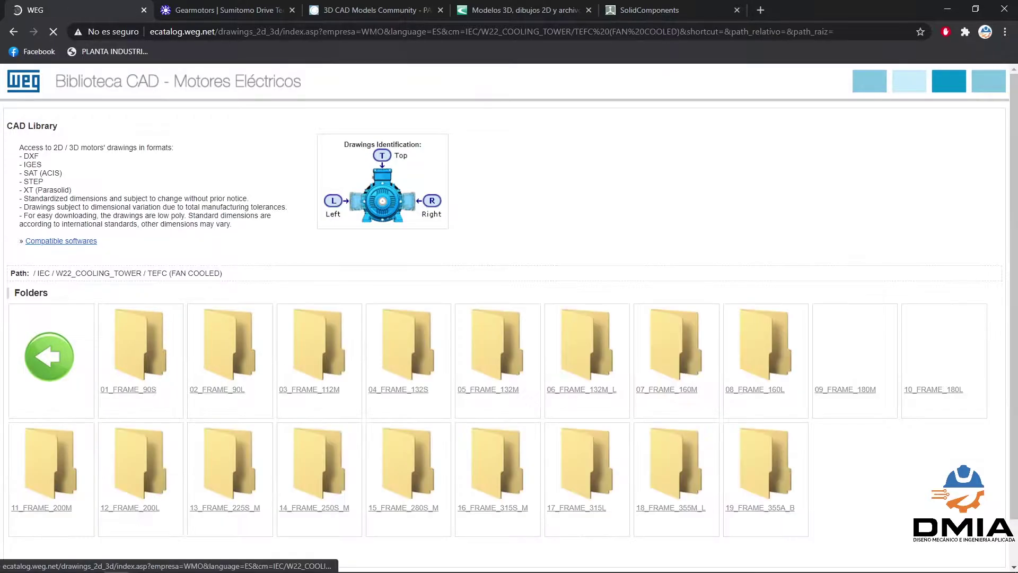
click(318, 347)
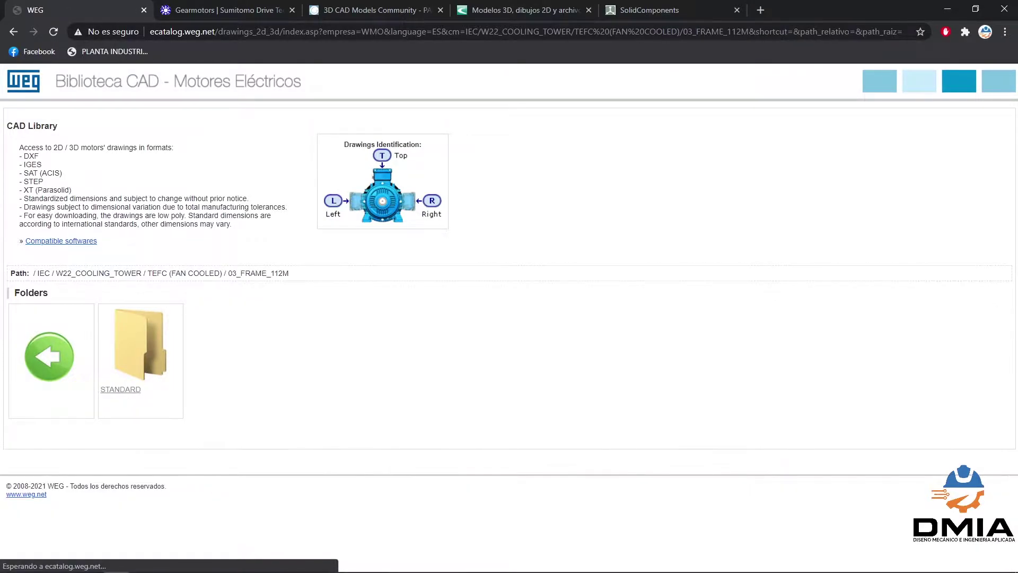
click(141, 347)
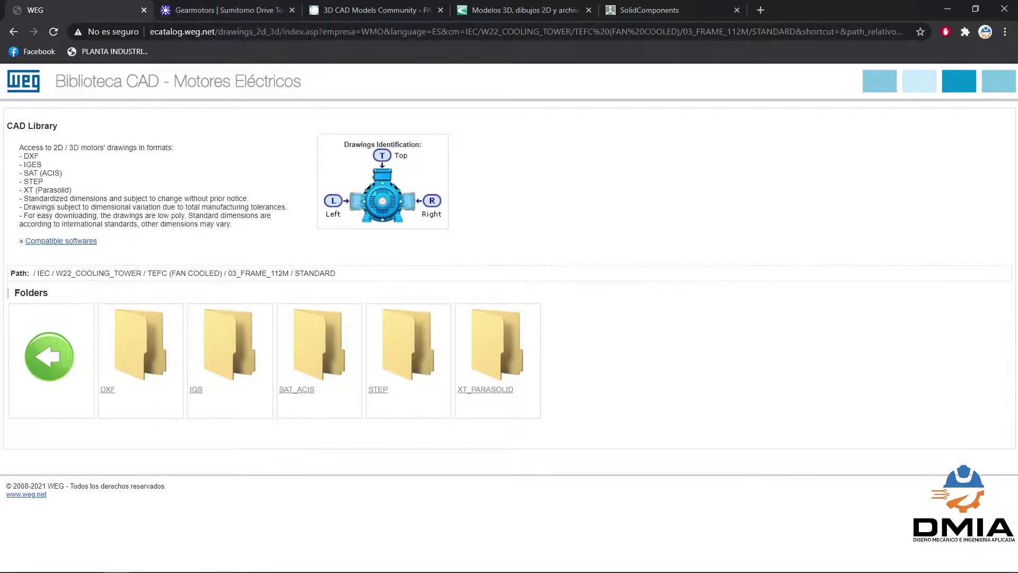
Go back from the STANDARD folder to the root of the CAD library
click(13, 31)
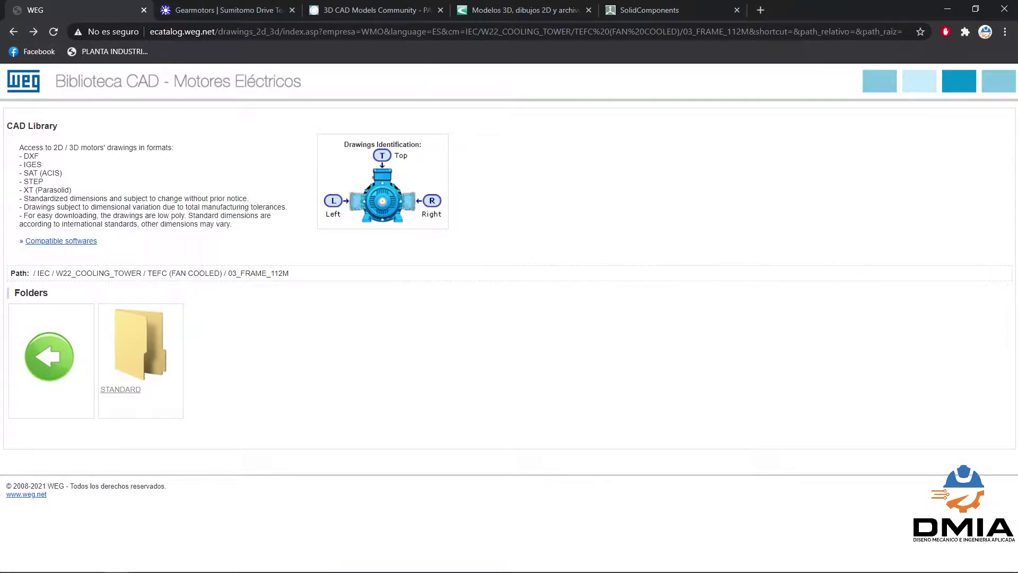
click(14, 31)
click(13, 32)
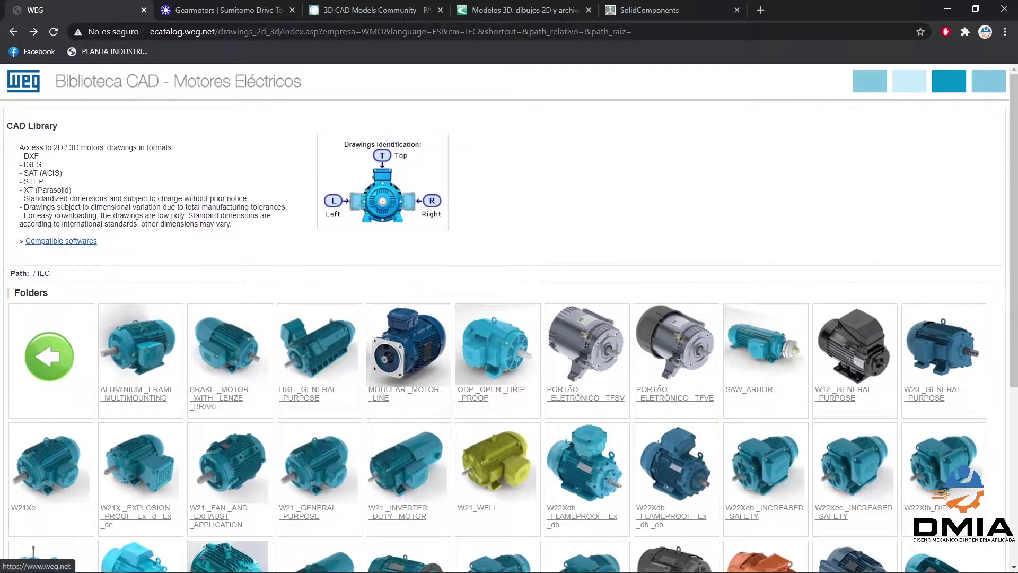
click(14, 31)
click(13, 32)
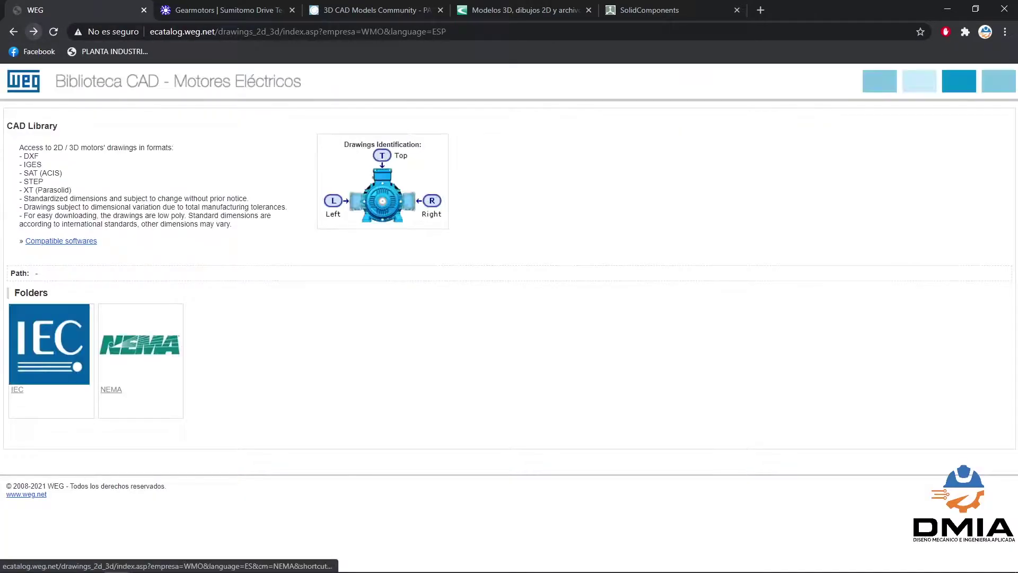
Reopen the NEMA folder and review its range of motor models
click(139, 345)
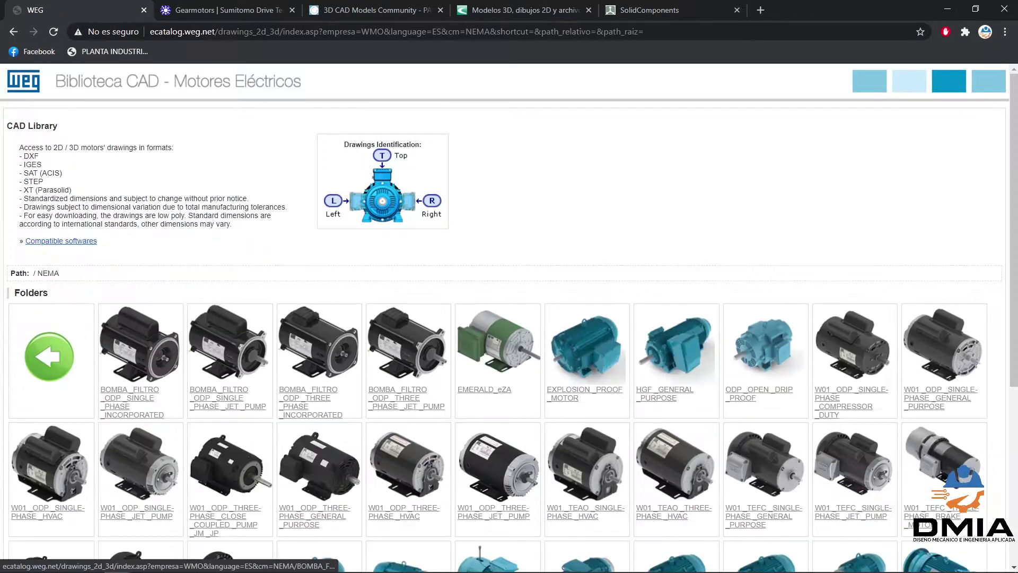
scroll(318, 342, down, 5)
scroll(318, 339, down, 1)
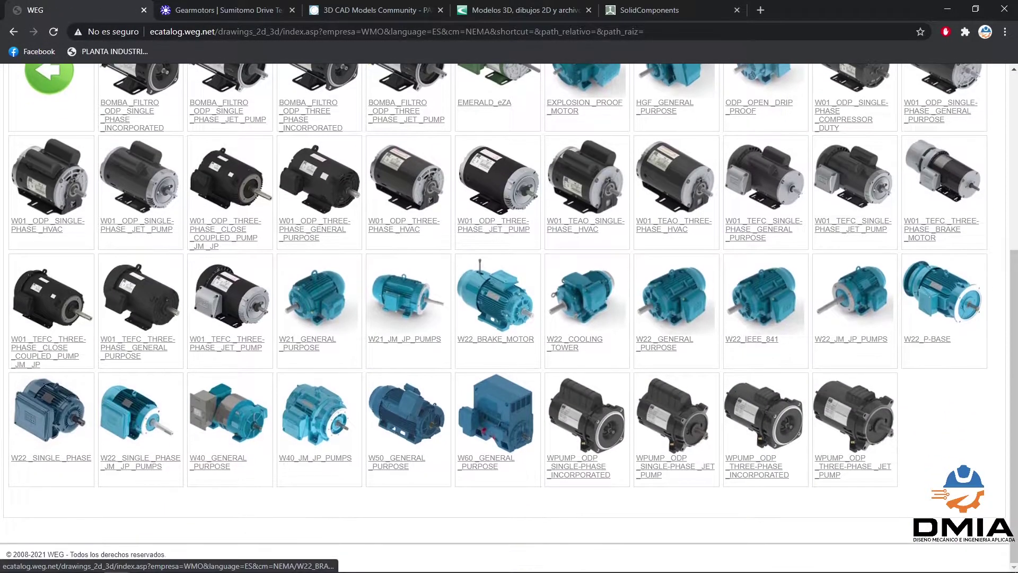
scroll(318, 340, up, 5)
Switch to the Sumitomo Drive Technologies page and examine the range of gearmotors offered
key(ctrl+Tab)
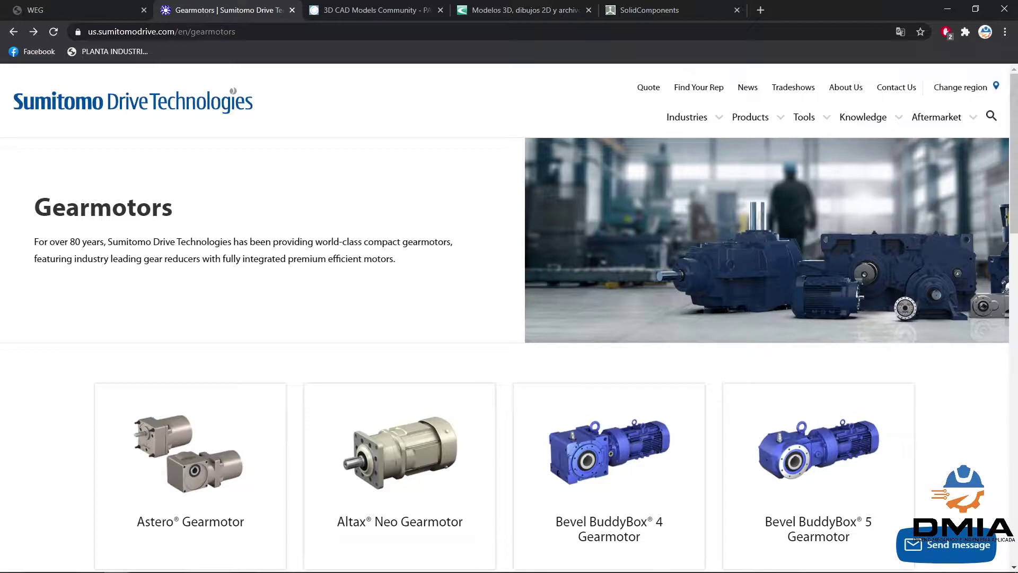
scroll(609, 329, down, 3)
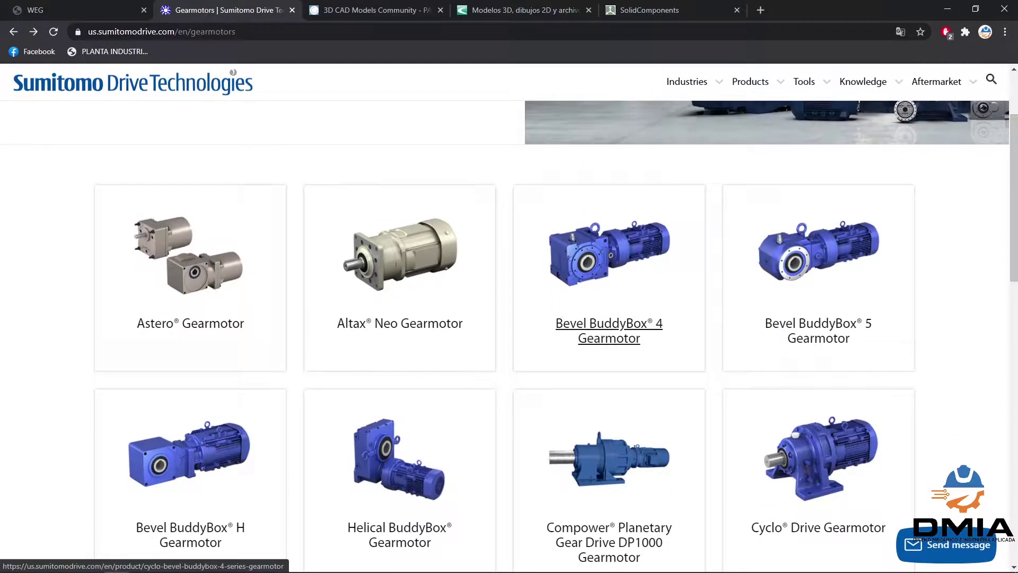
scroll(610, 329, down, 1)
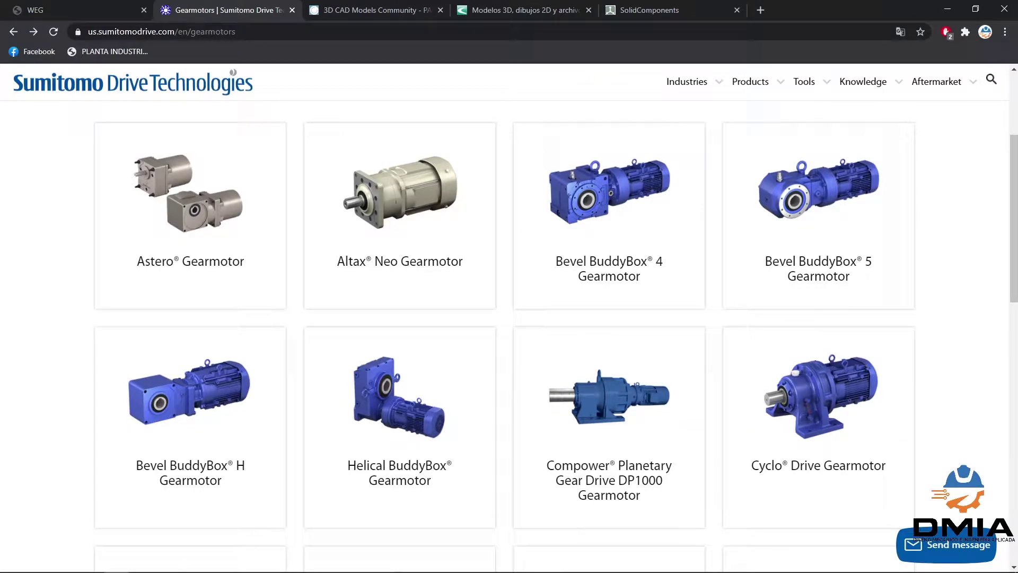
scroll(609, 329, down, 3)
scroll(609, 329, down, 4)
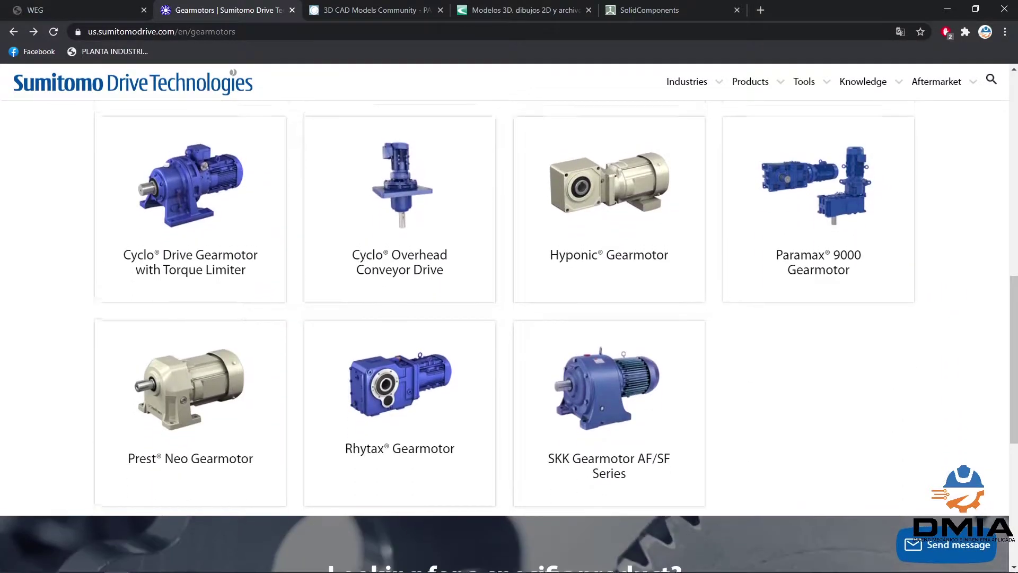
scroll(819, 403, up, 6)
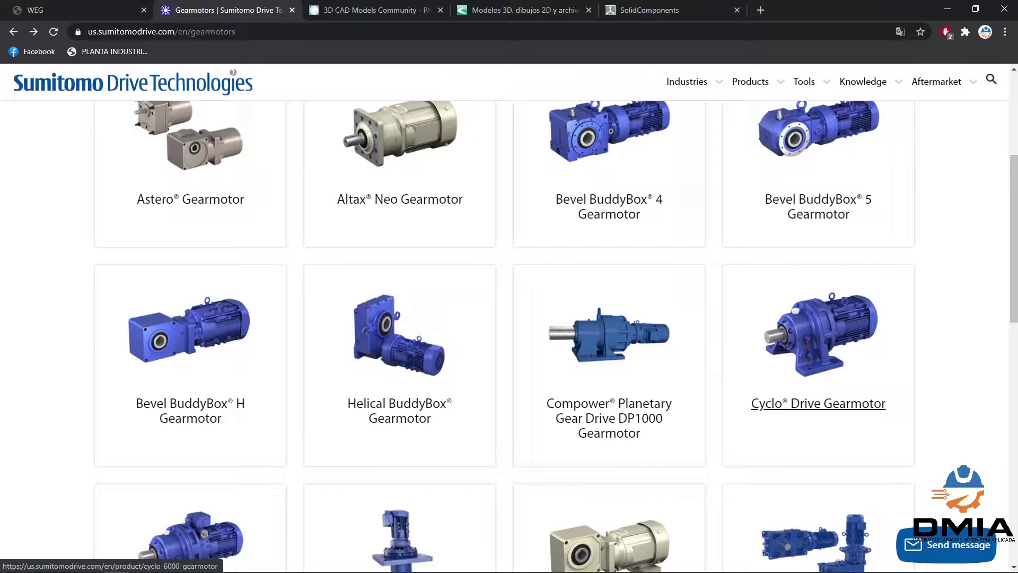
Open the Cyclo Drive Gearmotor product, launch its configurator and inspect the name fields of the new-account registration form
click(818, 403)
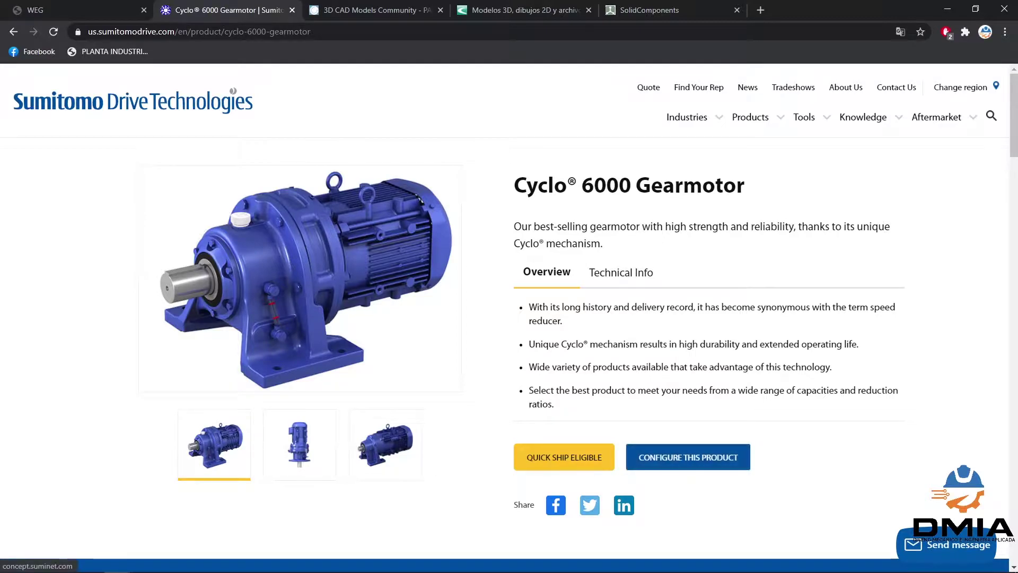
click(688, 457)
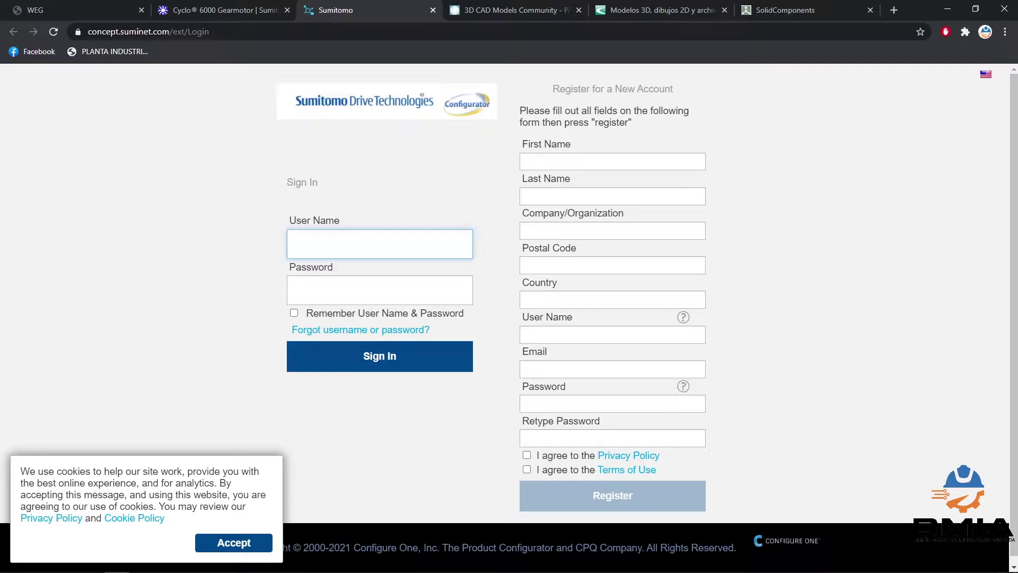
click(613, 162)
click(613, 196)
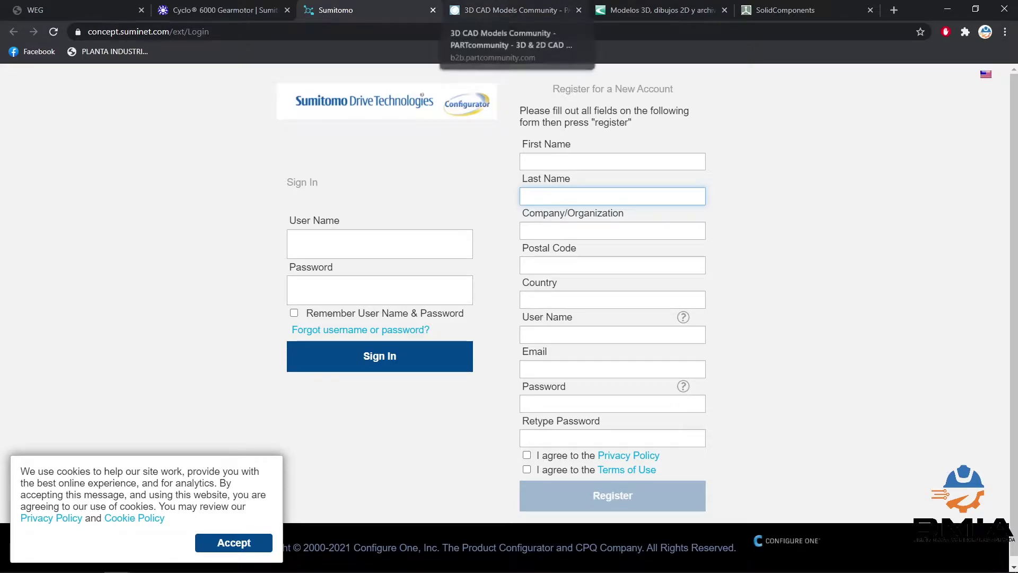
Switch to the PARTcommunity page, highlight its web address and decline the news subscription
click(512, 10)
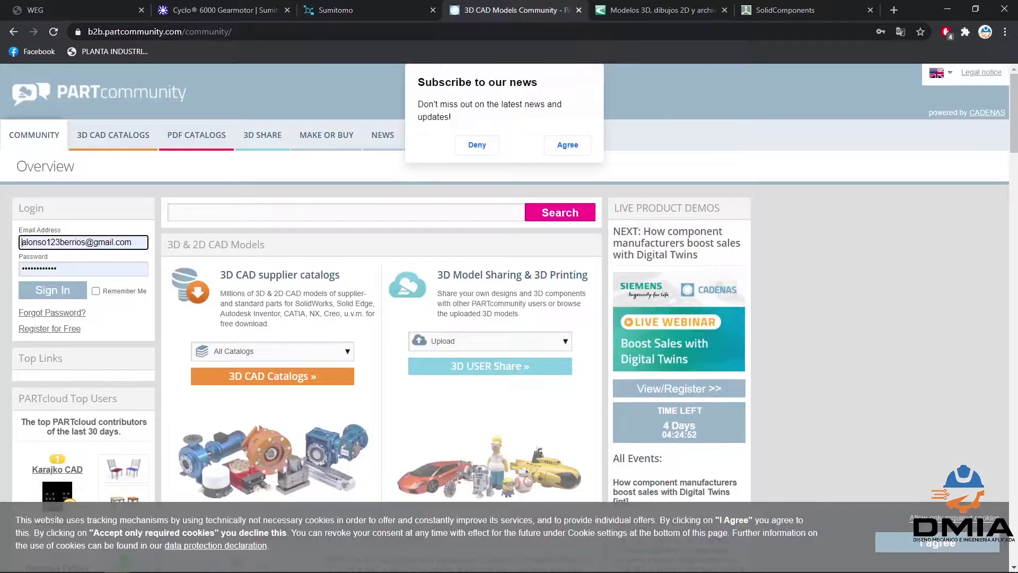
scroll(490, 318, down, 2)
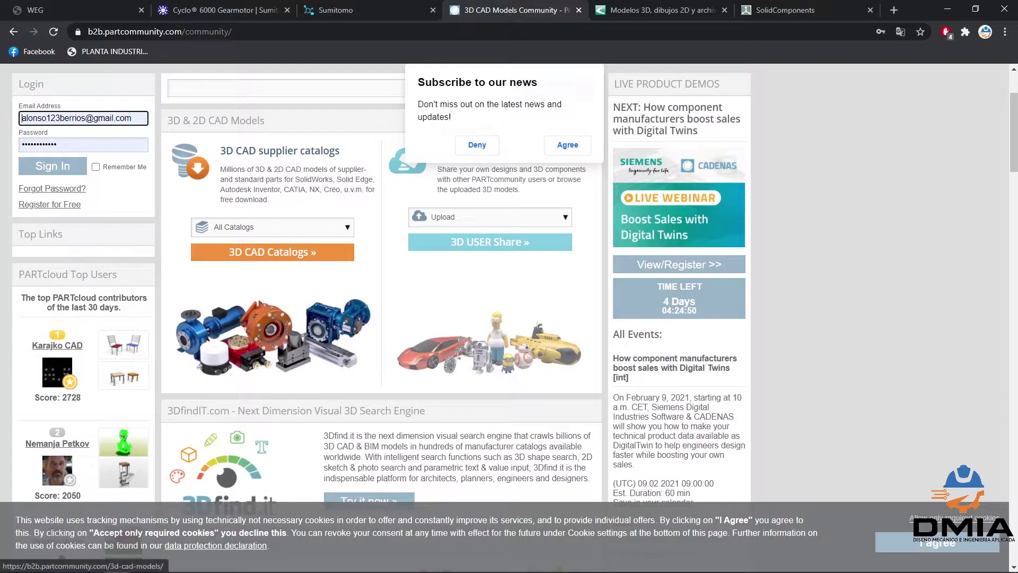
key(ctrl+l)
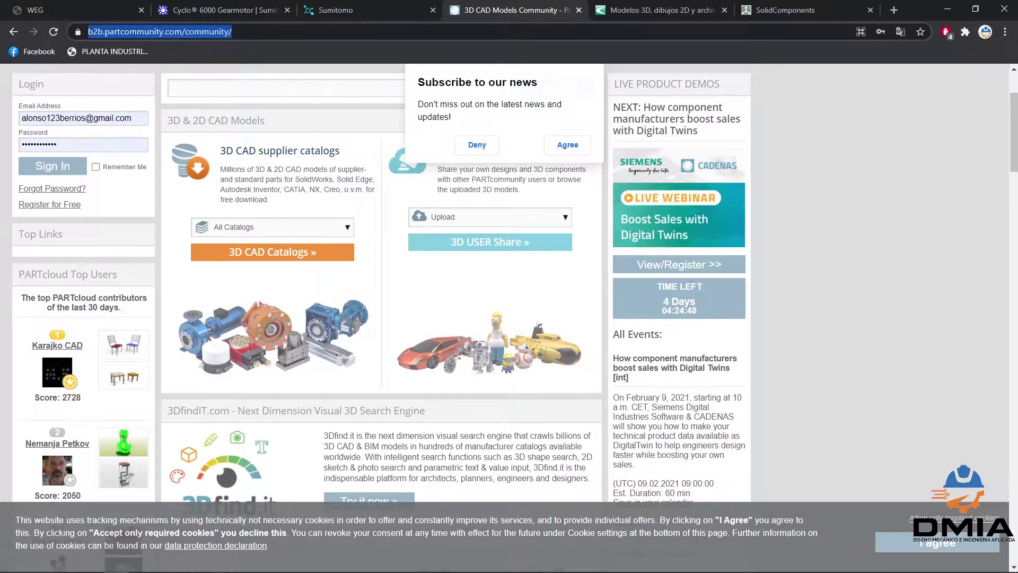
click(239, 32)
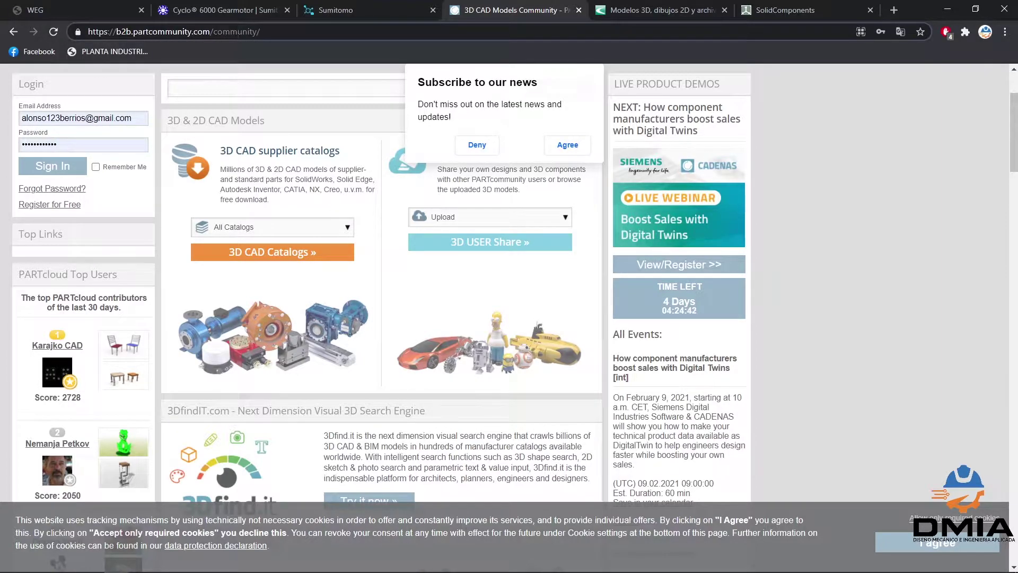
click(478, 144)
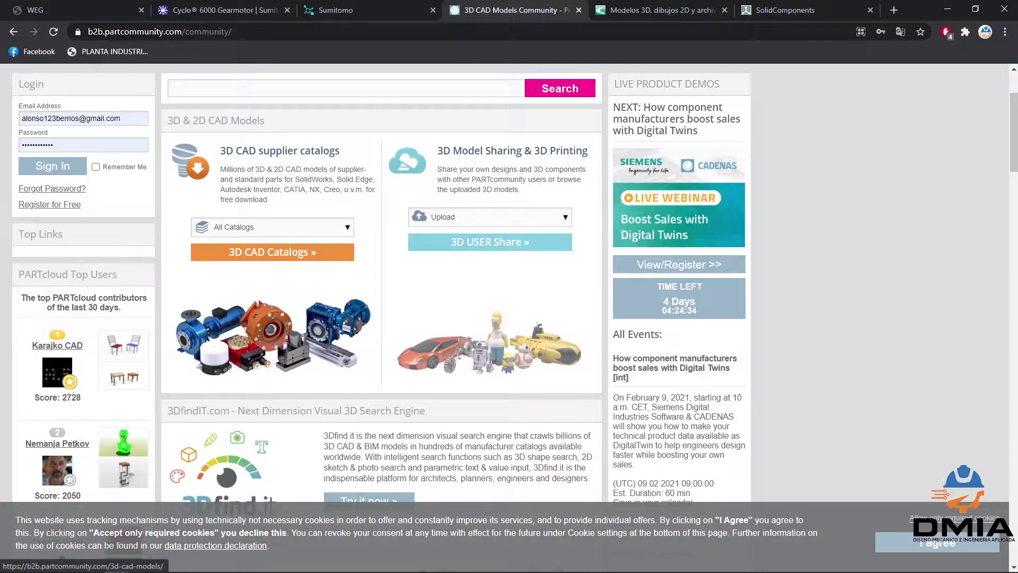
scroll(273, 337, up, 2)
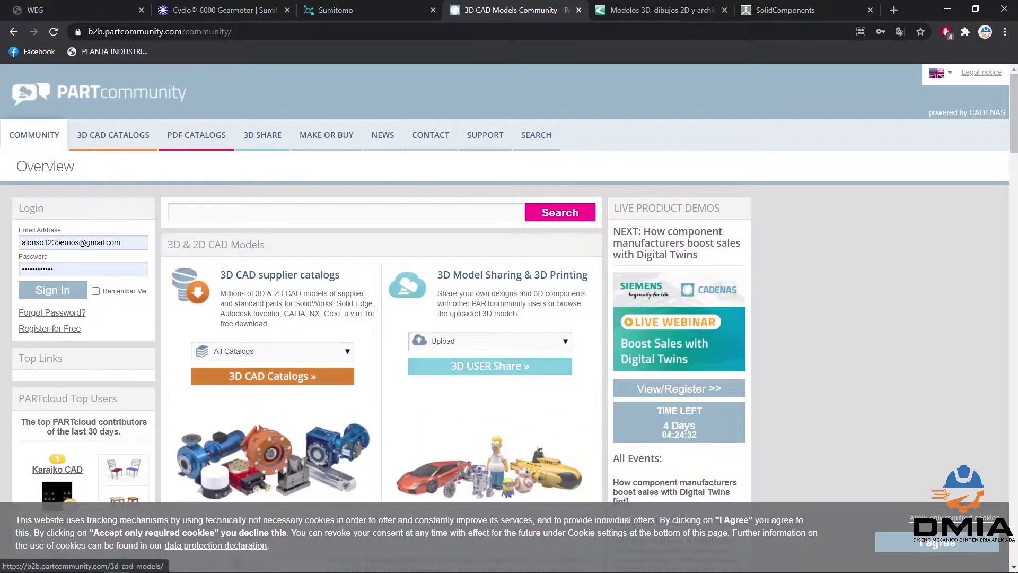
Look through the content of the PARTcommunity overview page and return to its beginning
scroll(273, 337, down, 4)
scroll(273, 337, down, 5)
scroll(274, 336, down, 8)
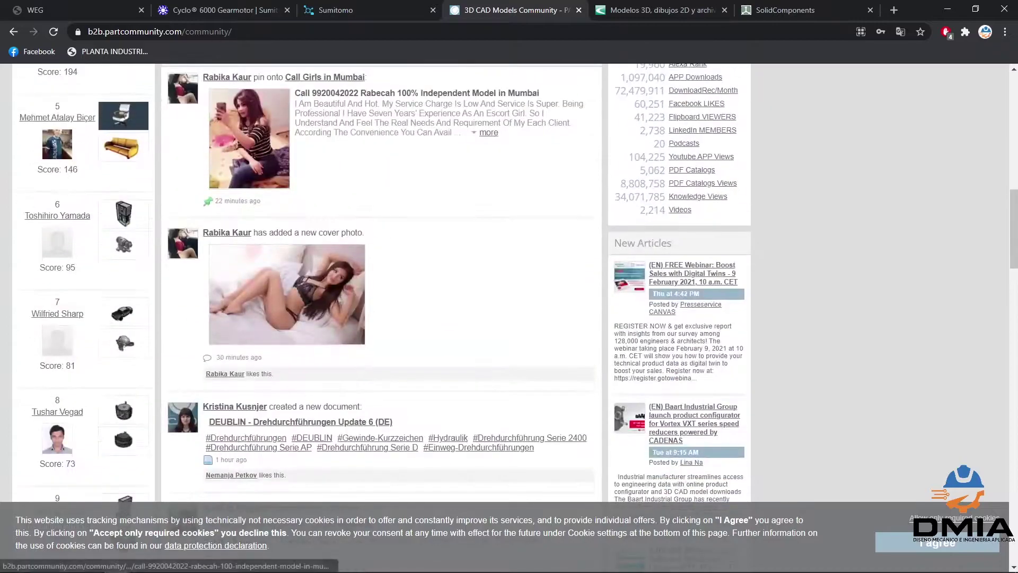
scroll(273, 337, up, 8)
scroll(273, 376, up, 9)
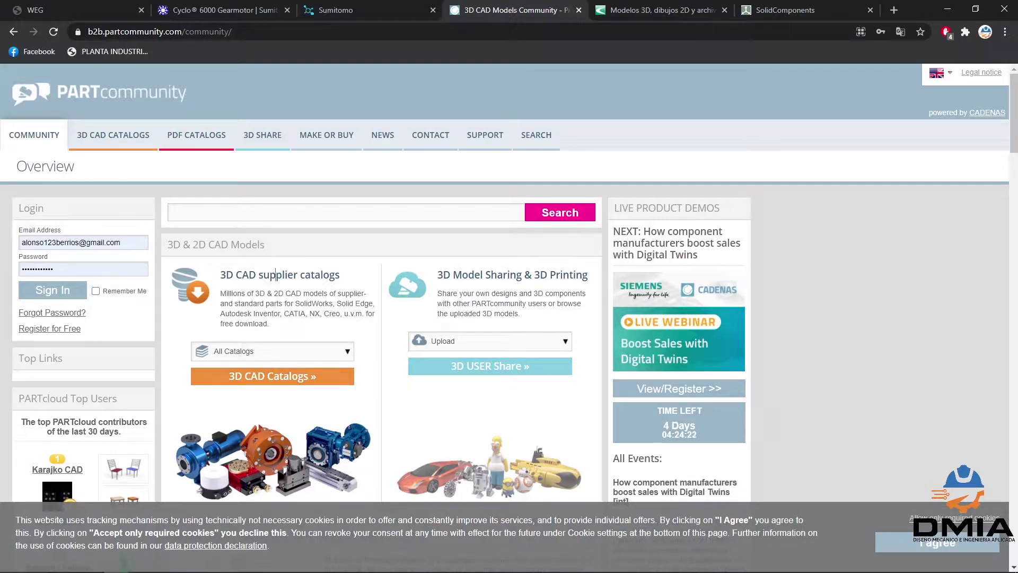
Open the 3D CAD Catalogs of PARTcommunity and review the suppliers listed there
click(317, 376)
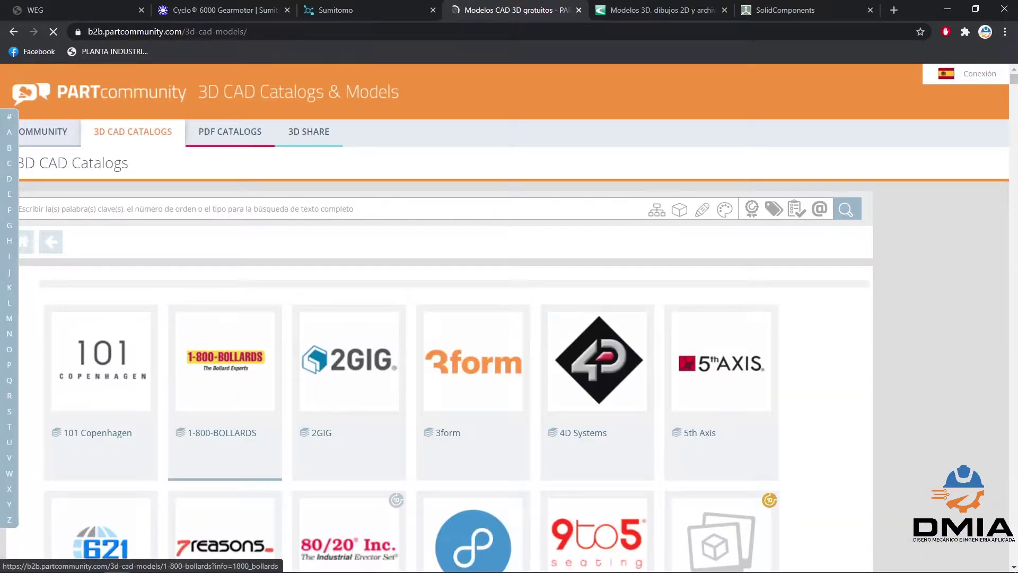
scroll(233, 371, down, 4)
scroll(225, 222, down, 2)
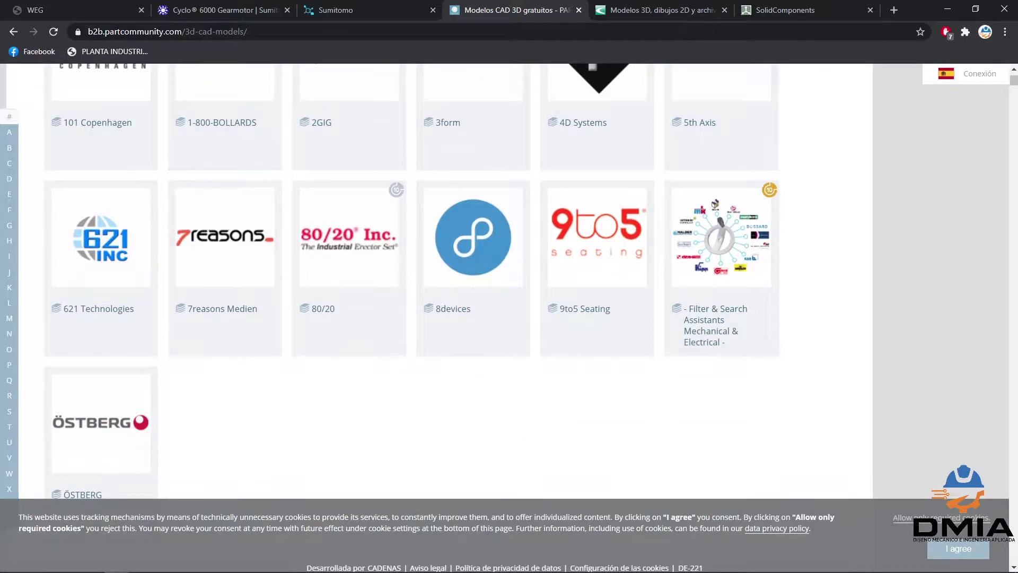
scroll(225, 222, up, 4)
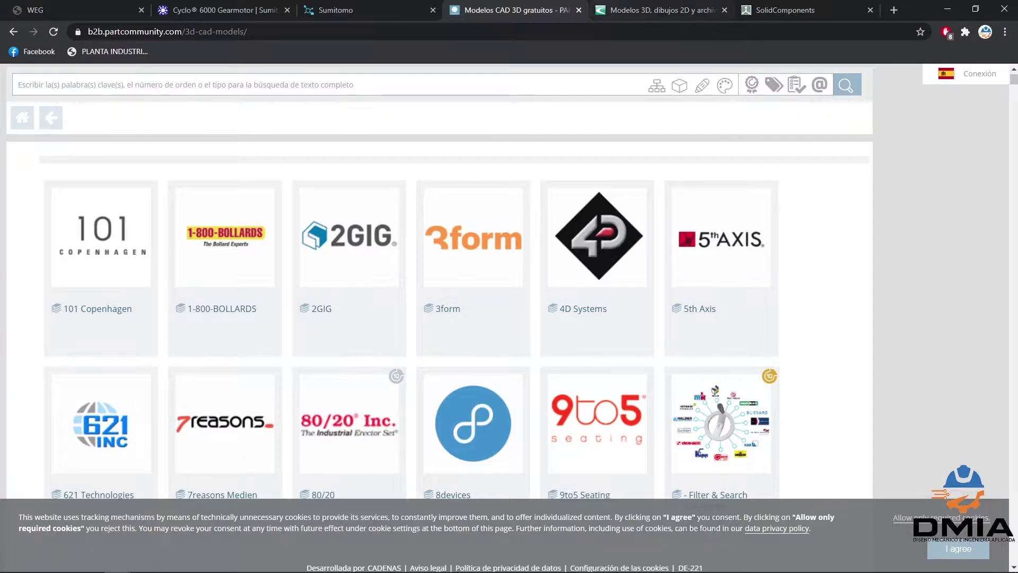
Switch to the TraceParts page, search the library for ucp and review the pillow block bearing models
click(657, 10)
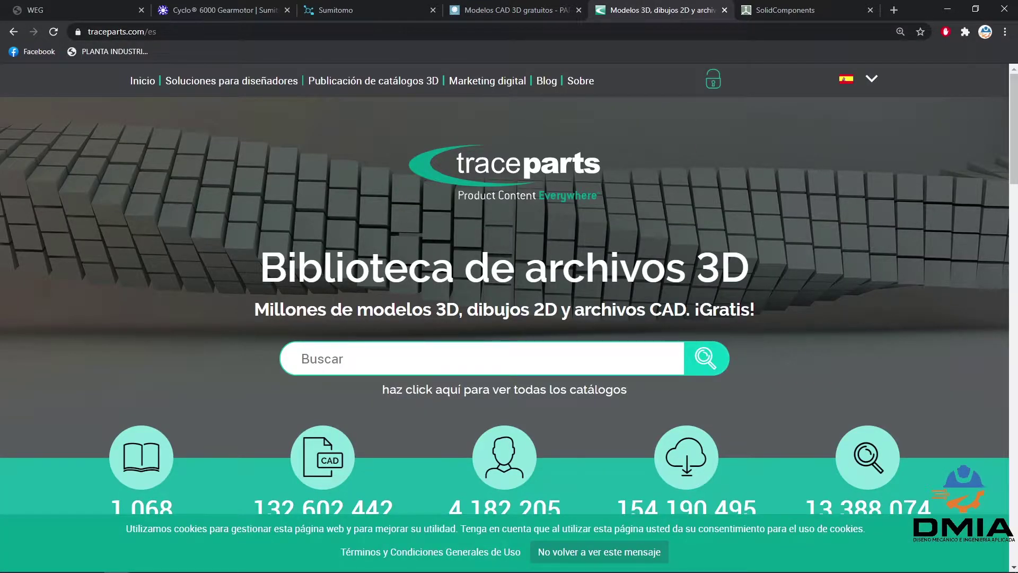
click(371, 359)
text(ucp)
key(Return)
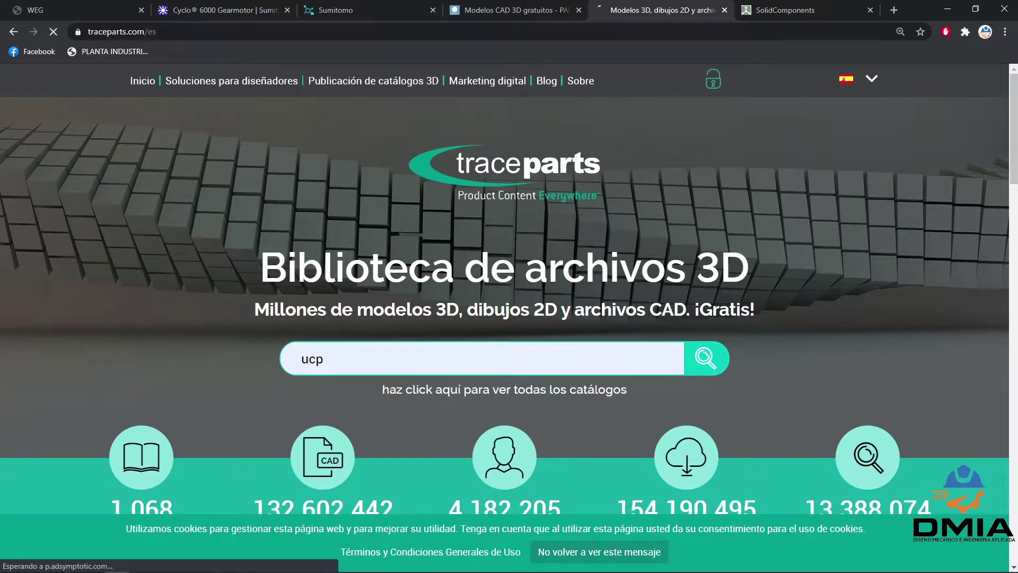
scroll(371, 308, down, 5)
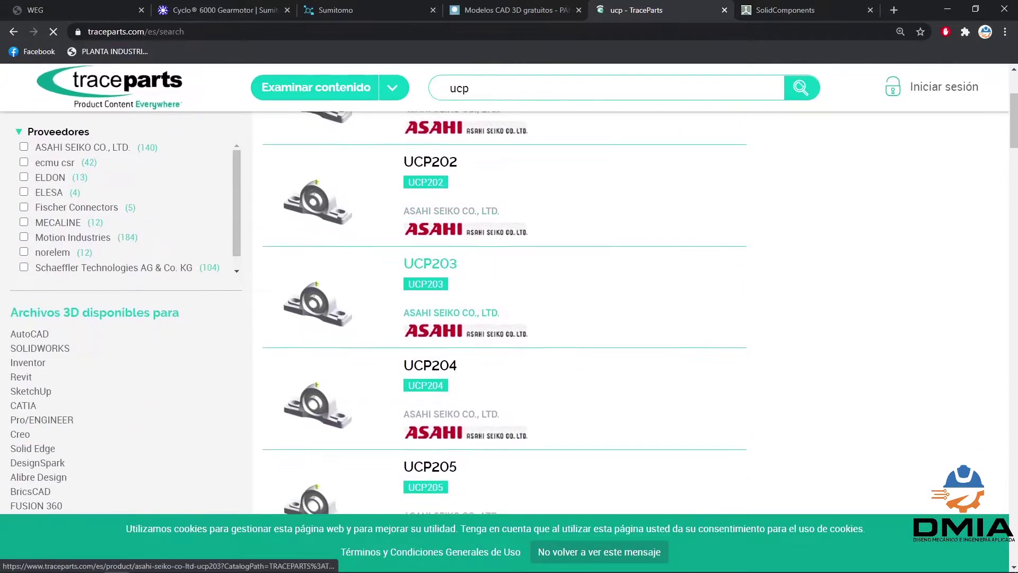
scroll(504, 297, down, 10)
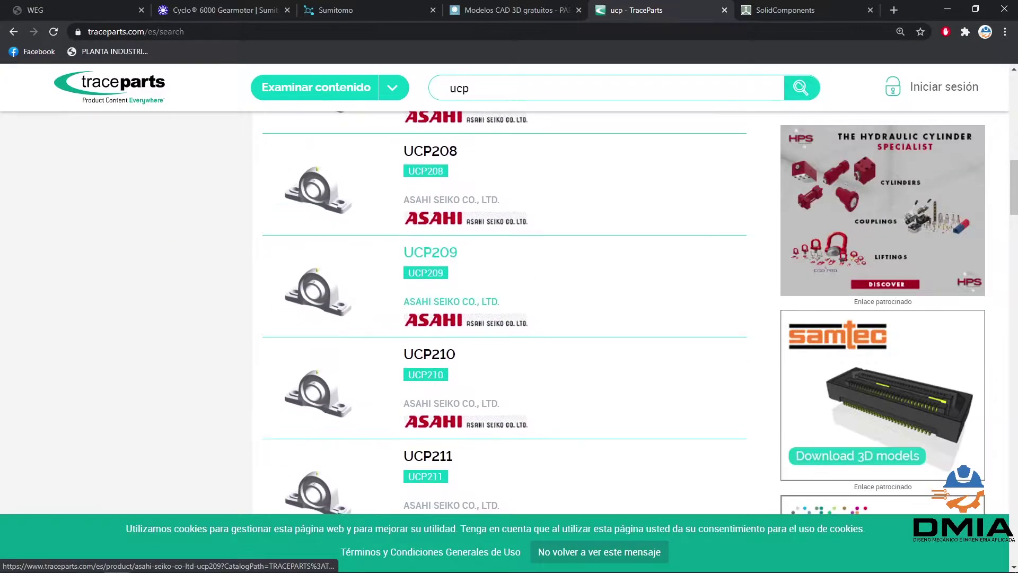
scroll(504, 297, down, 15)
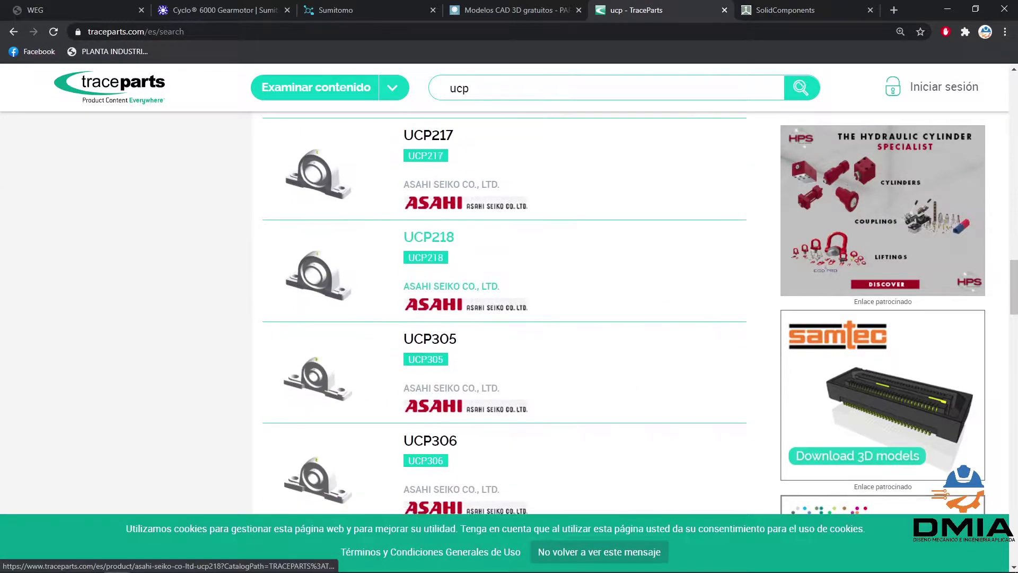
scroll(504, 271, down, 5)
scroll(504, 265, down, 10)
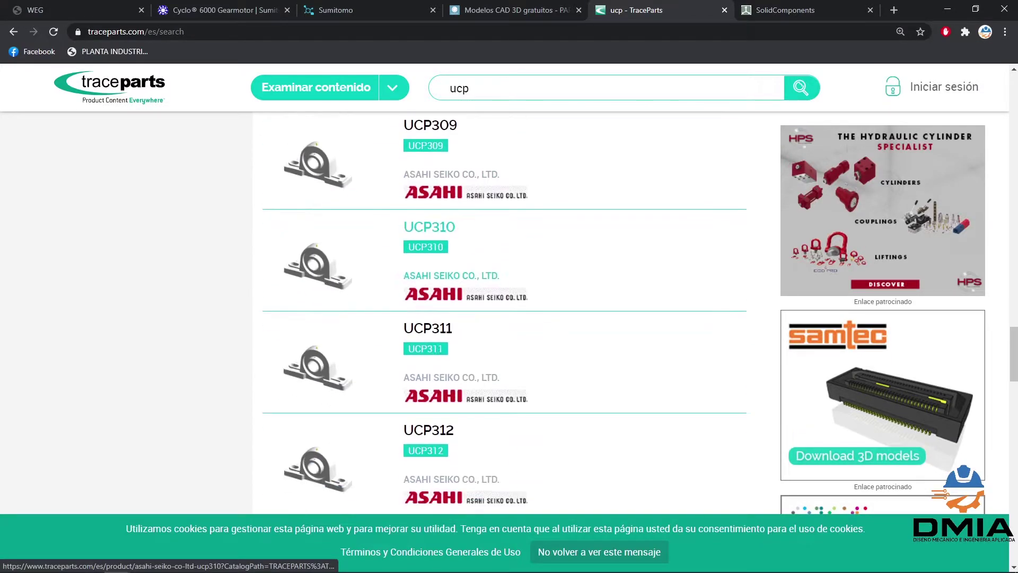
scroll(504, 212, down, 20)
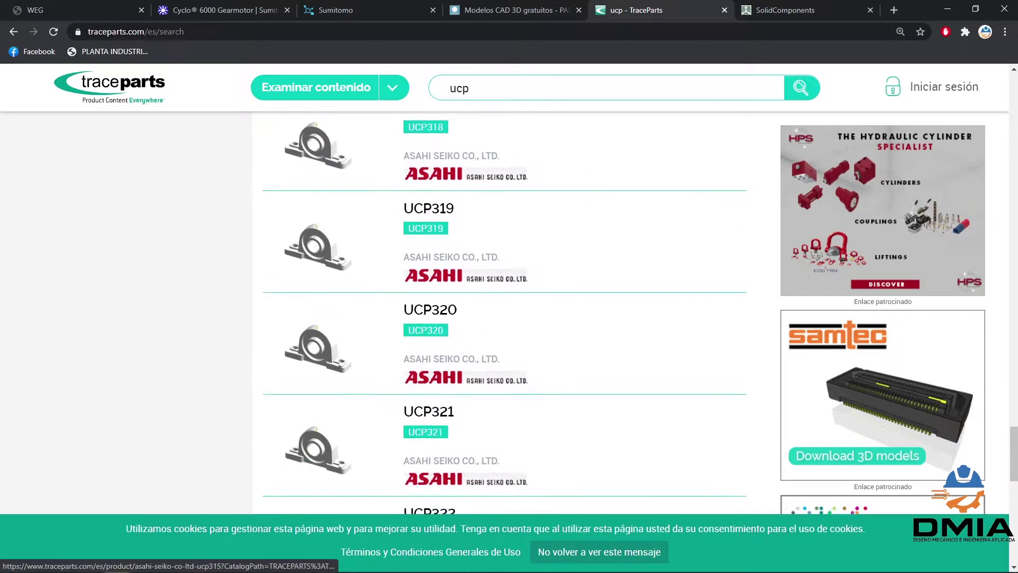
scroll(503, 313, down, 8)
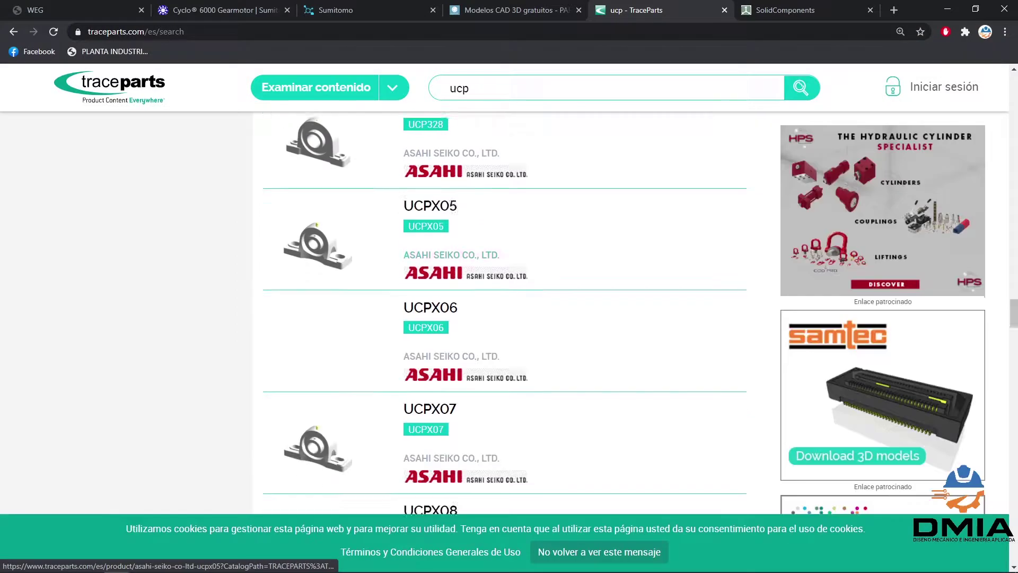
Search for ucf, look through the flange bearing models and narrow the results to Componentes mecánicos
click(477, 88)
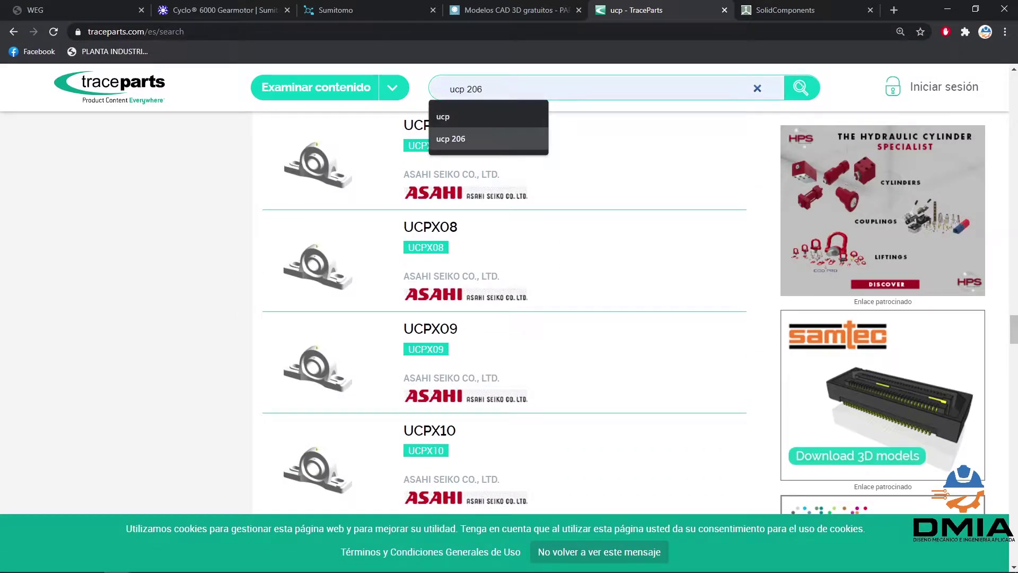
text(ucf)
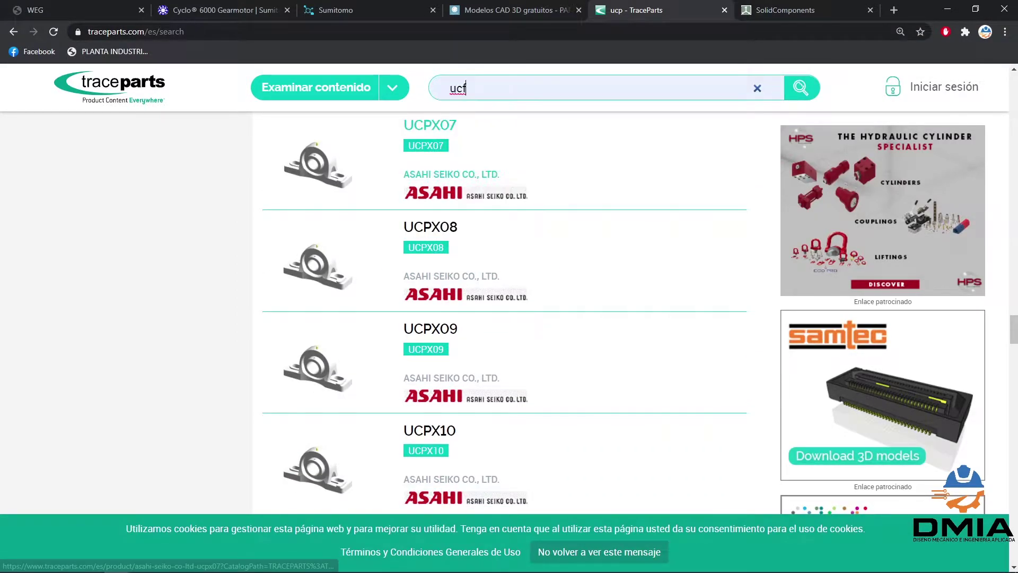
key(Return)
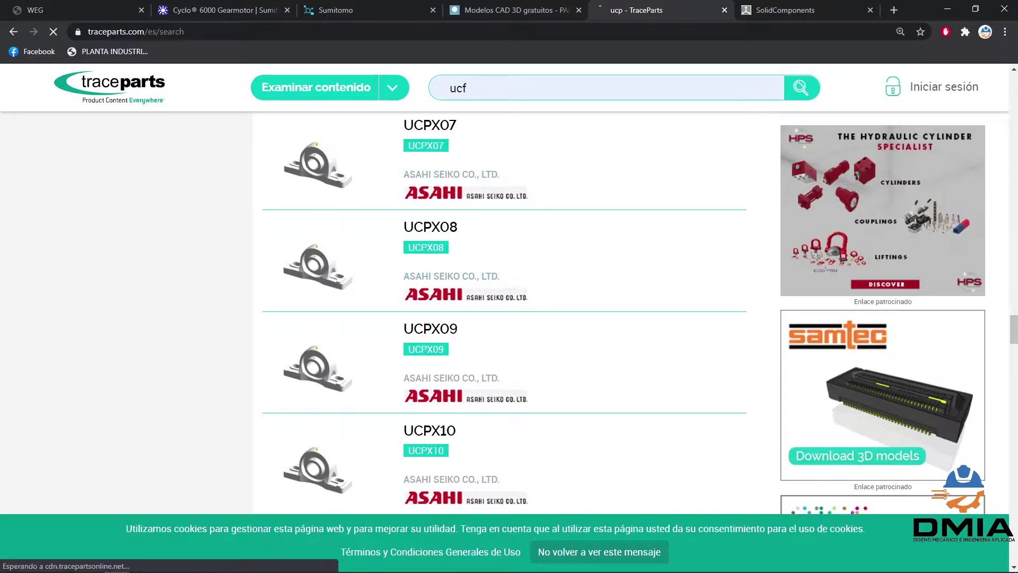
scroll(504, 318, down, 4)
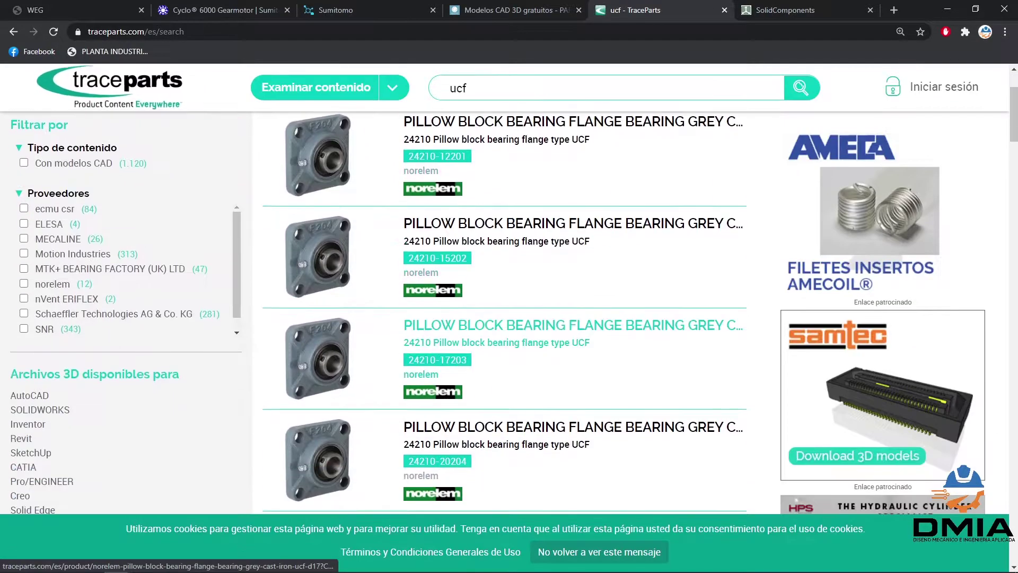
scroll(503, 344, down, 7)
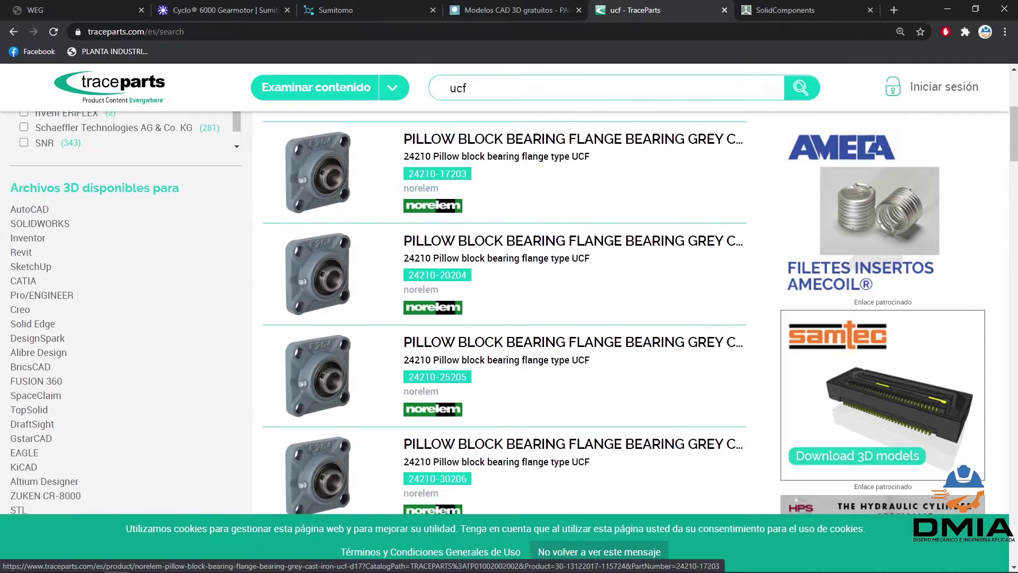
scroll(504, 313, down, 8)
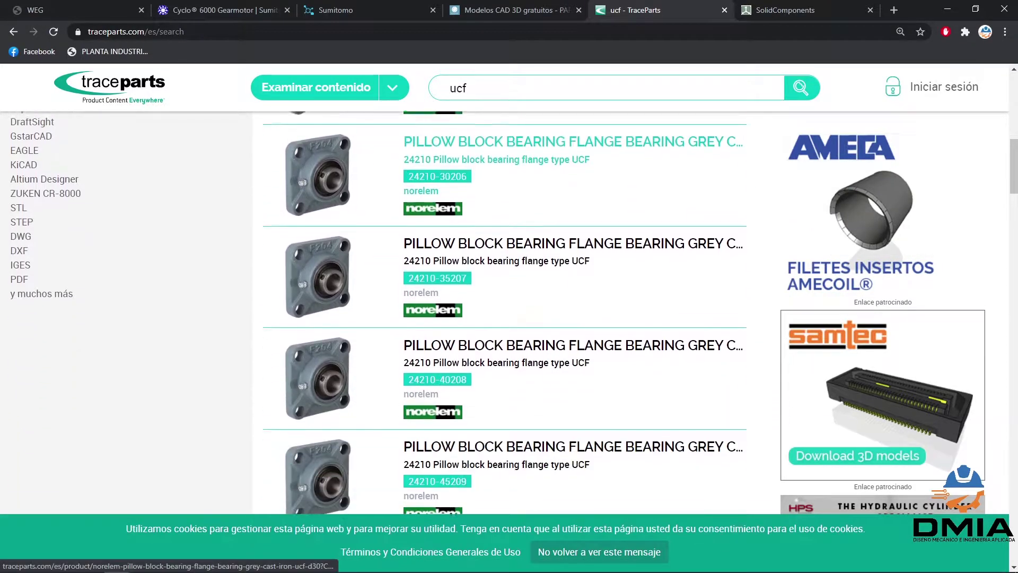
scroll(504, 313, down, 5)
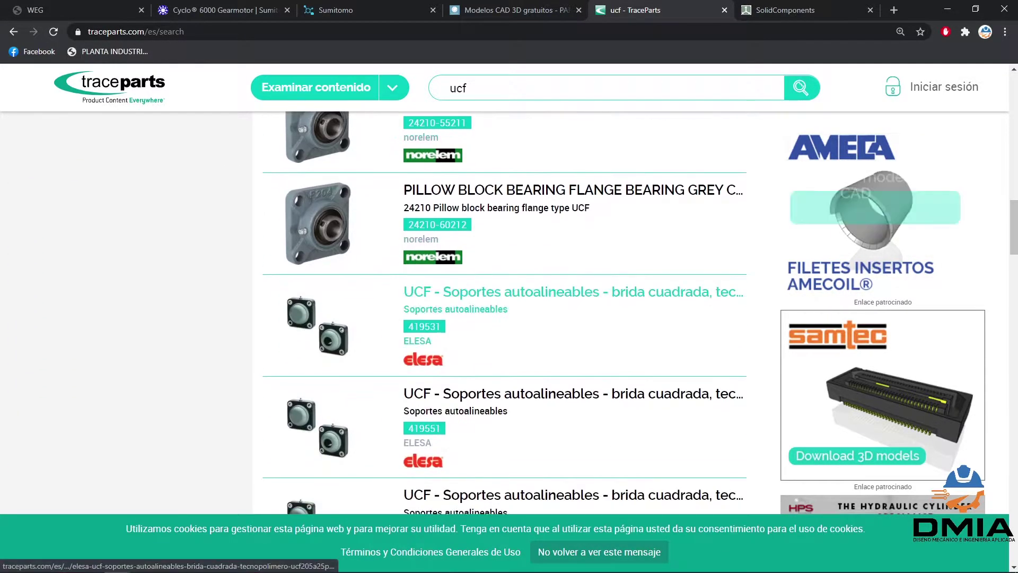
scroll(504, 312, down, 6)
scroll(504, 313, up, 20)
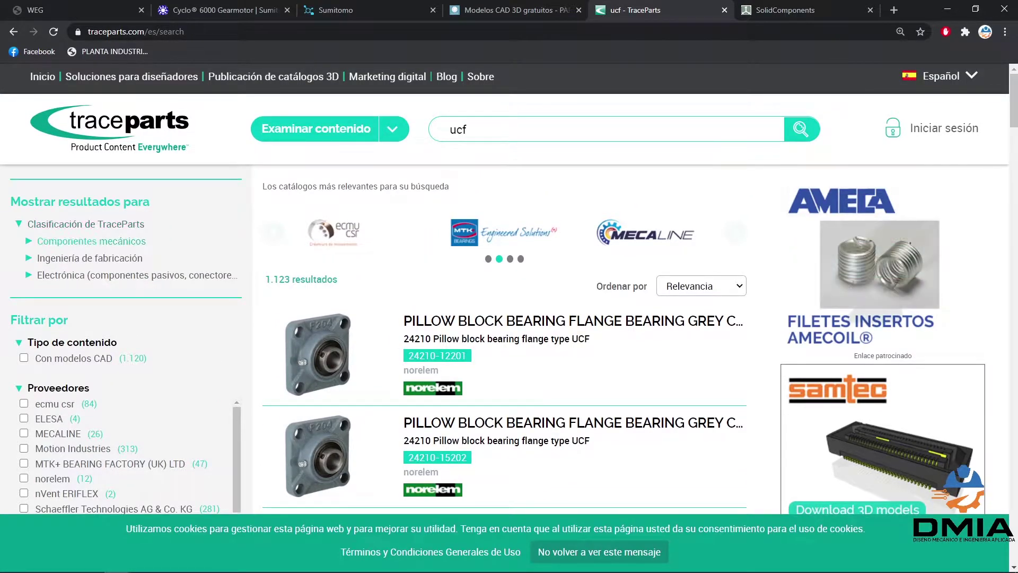
click(92, 241)
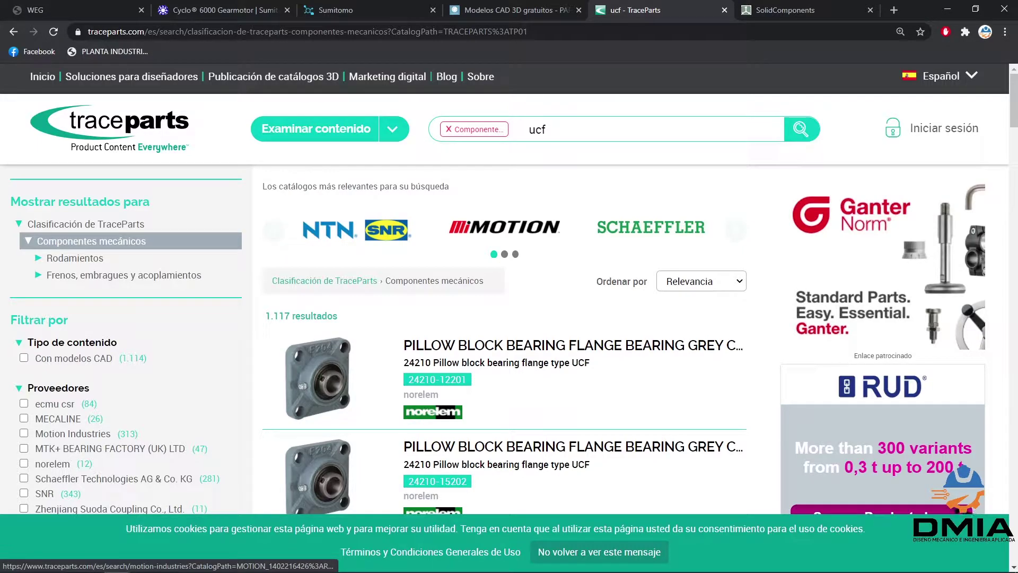
Return to the TraceParts home page and look over its catalog and component sections
click(110, 128)
scroll(504, 347, down, 1)
scroll(509, 289, down, 10)
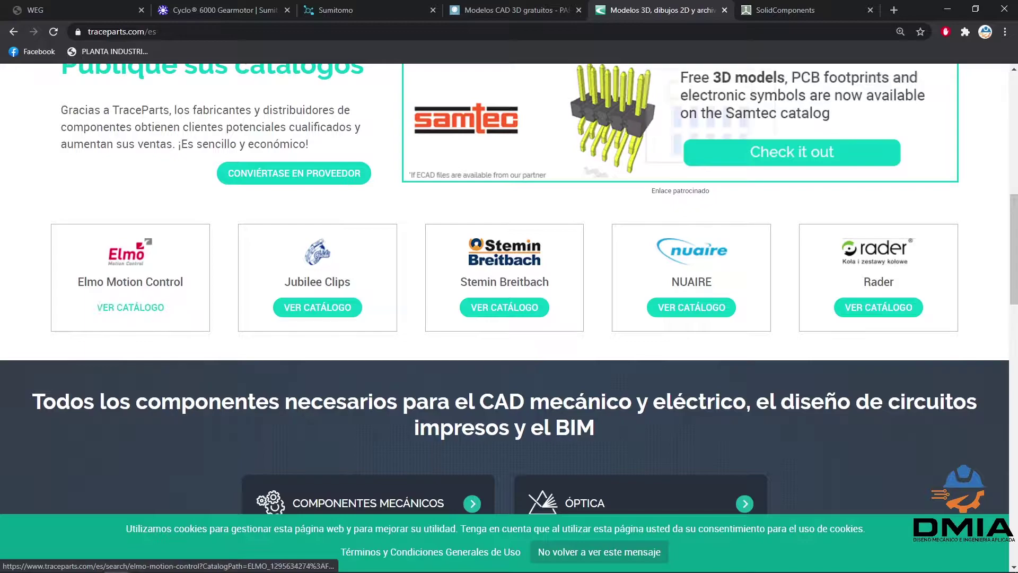
scroll(504, 494, up, 3)
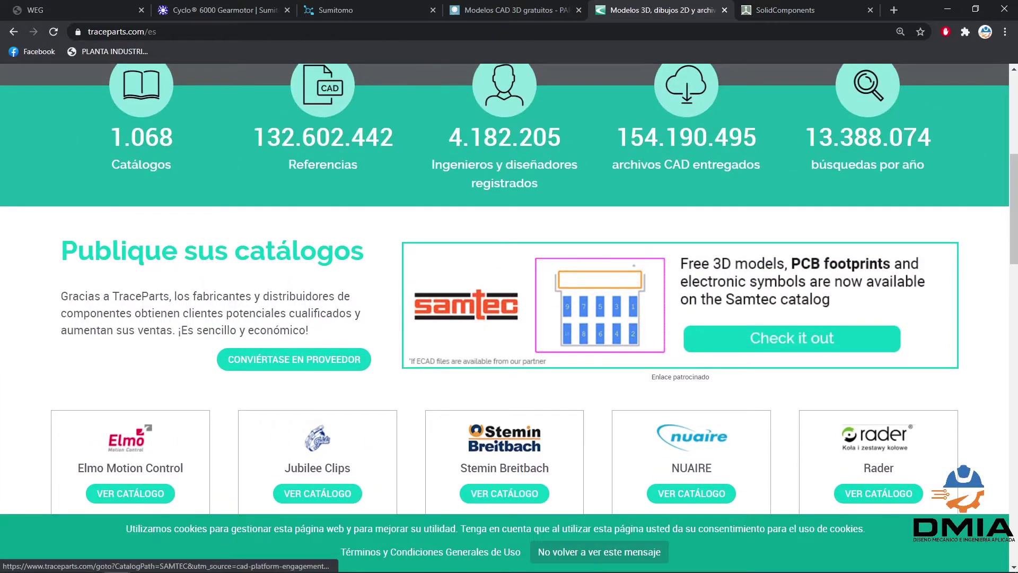
scroll(505, 265, up, 5)
Search the TraceParts library for ventilador using the previously entered search term
click(318, 234)
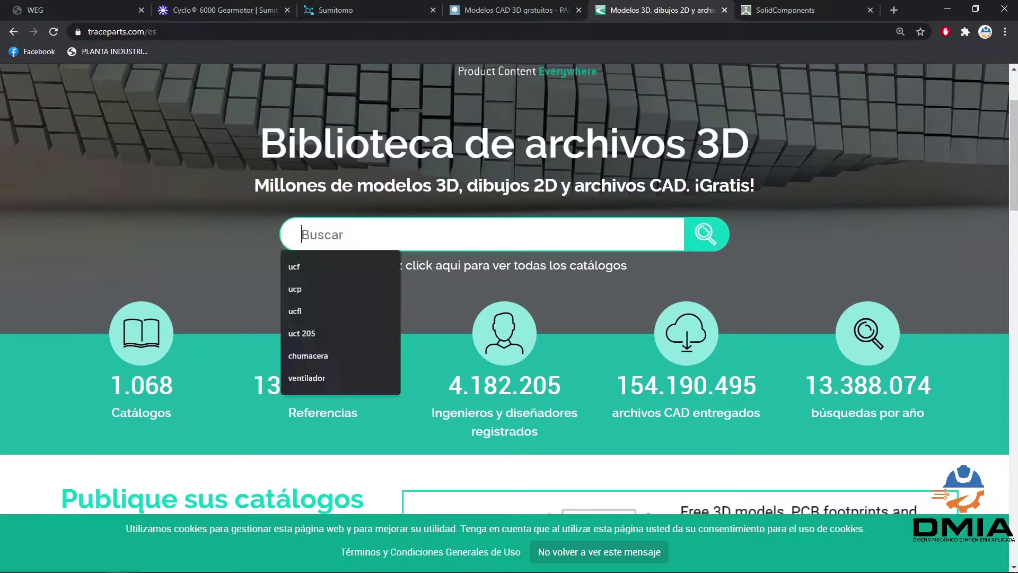
key(Down)
key(Down)
key(Down)
key(Down)
key(Down)
key(Down)
key(Return)
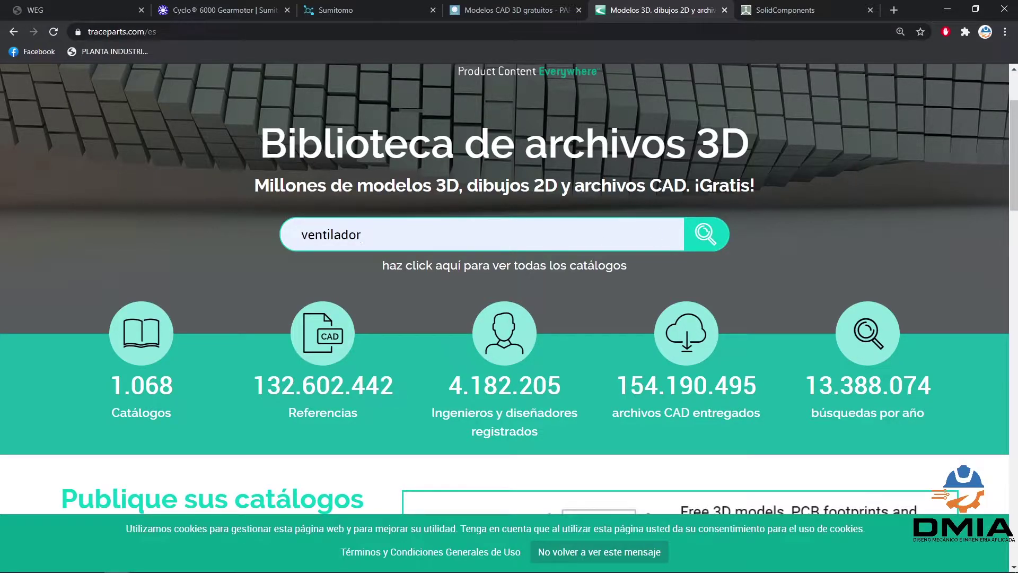
Browse the fan models and open the product page of the Soler & Palau SA-25/13 centrifugal fan
scroll(509, 329, down, 7)
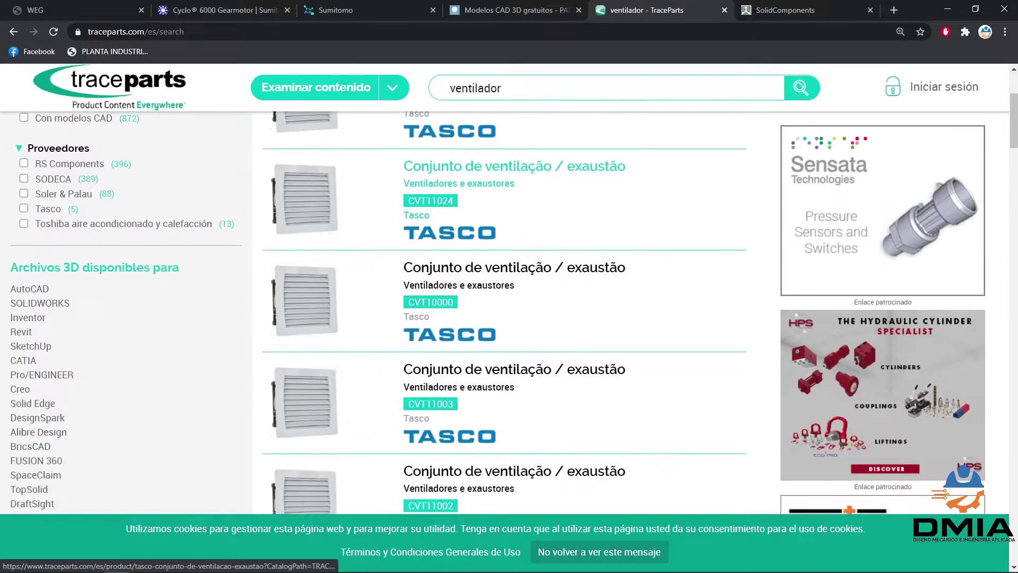
scroll(503, 312, down, 12)
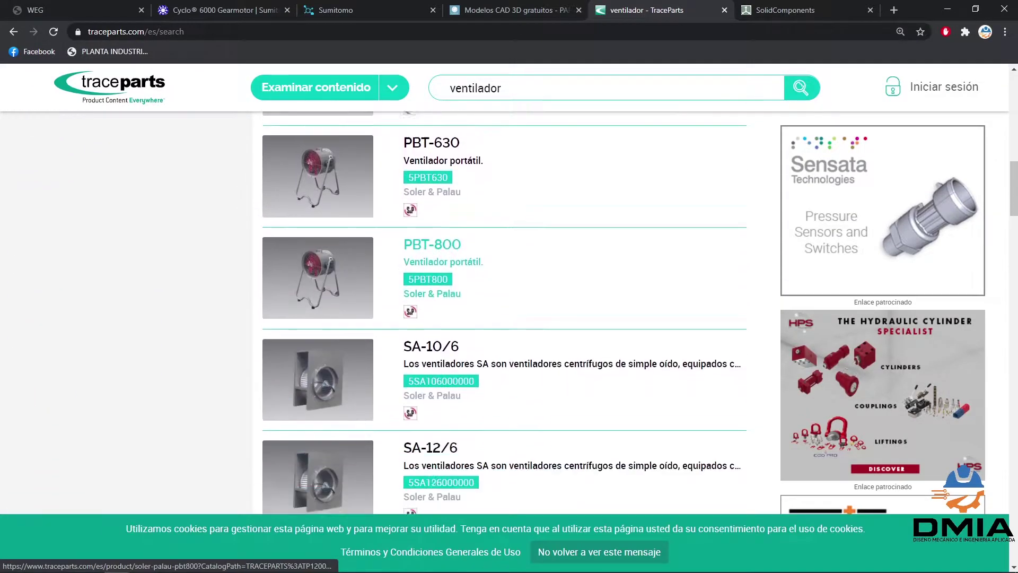
scroll(504, 318, down, 4)
click(503, 318)
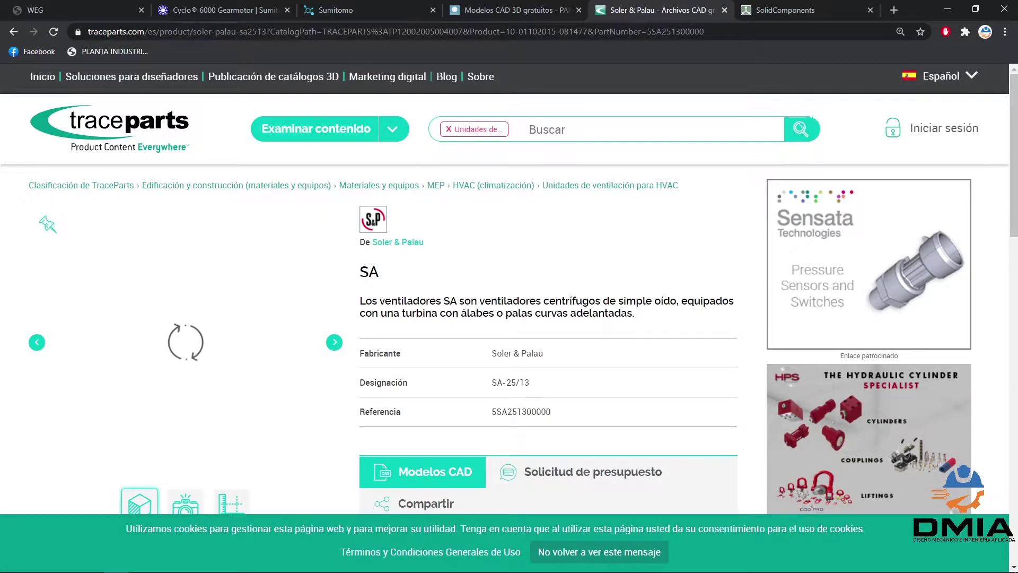
Select the SA-15/8 variant in the Soler & Palau fan's product selection table
scroll(435, 308, down, 8)
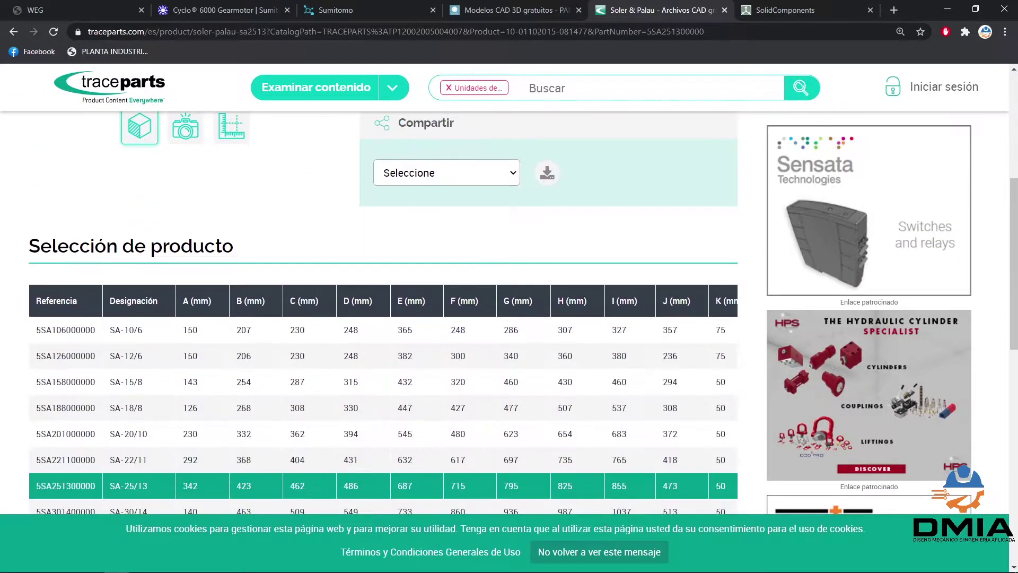
scroll(731, 314, down, 5)
scroll(730, 314, up, 4)
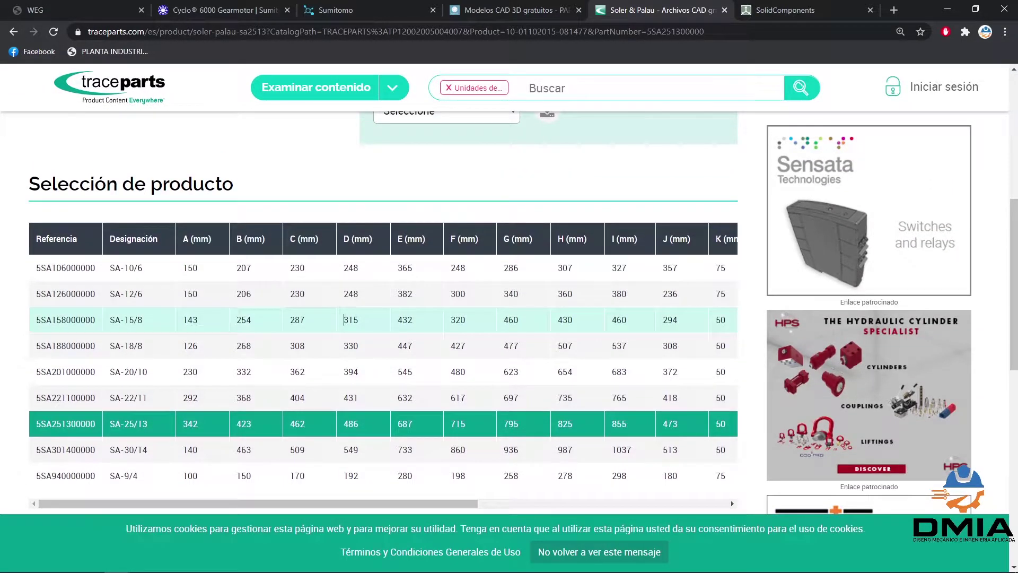
click(372, 319)
Look through the CAD download formats offered for the SA-15/8 fan and choose Inventor
scroll(371, 320, down, 4)
scroll(403, 318, up, 10)
click(446, 359)
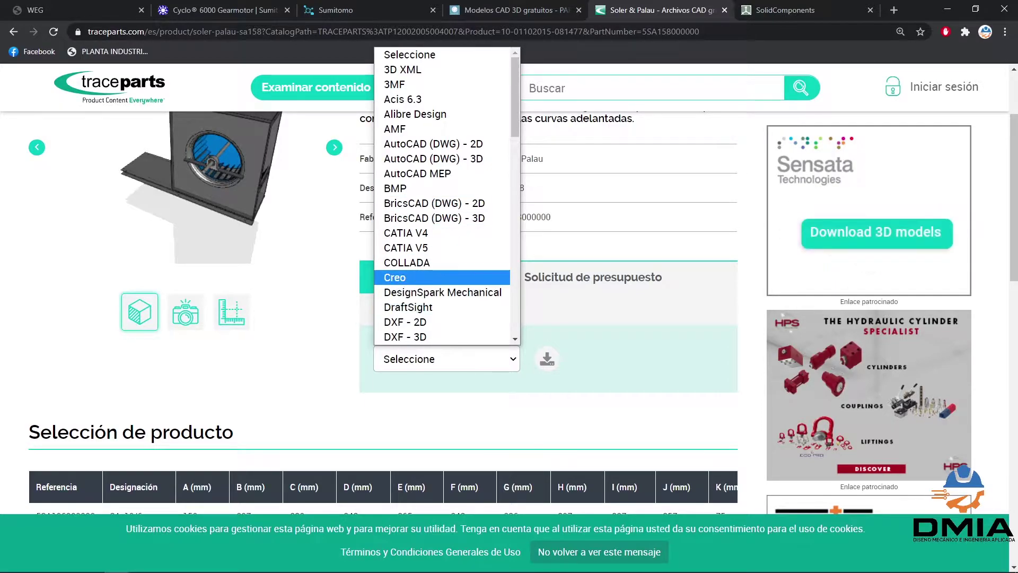
scroll(425, 143, down, 5)
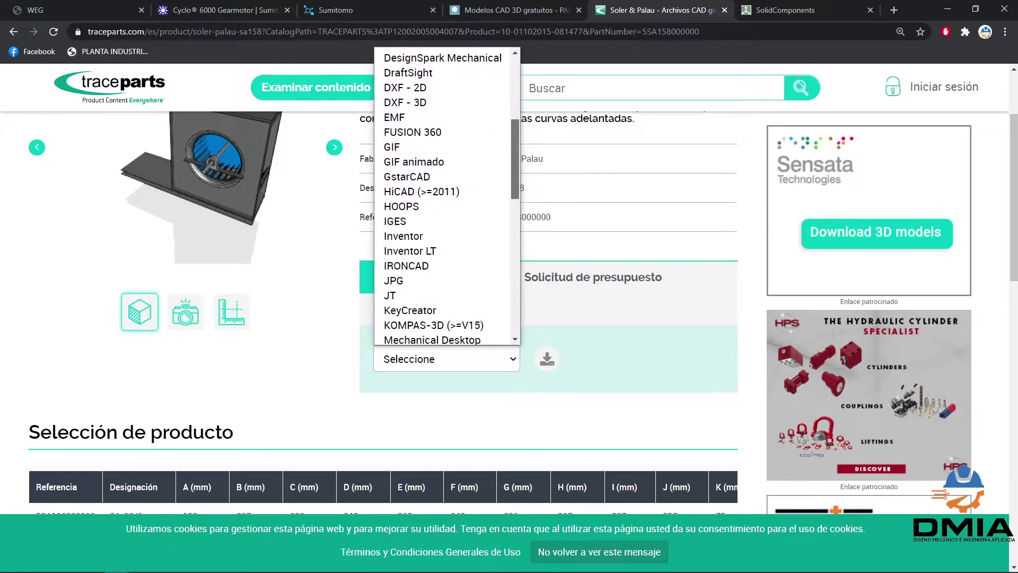
scroll(445, 196, down, 10)
scroll(445, 197, up, 2)
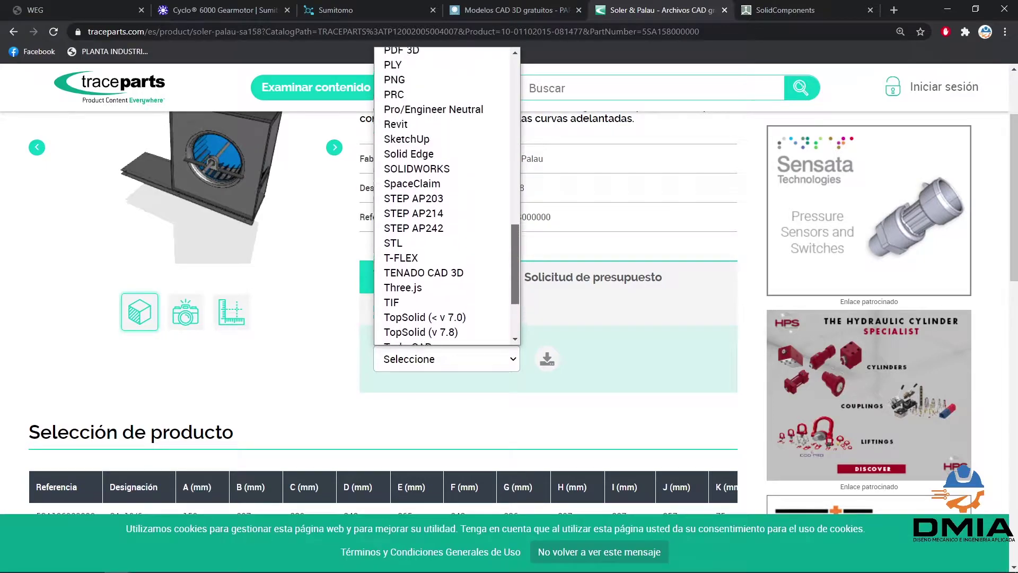
scroll(424, 233, up, 8)
click(424, 234)
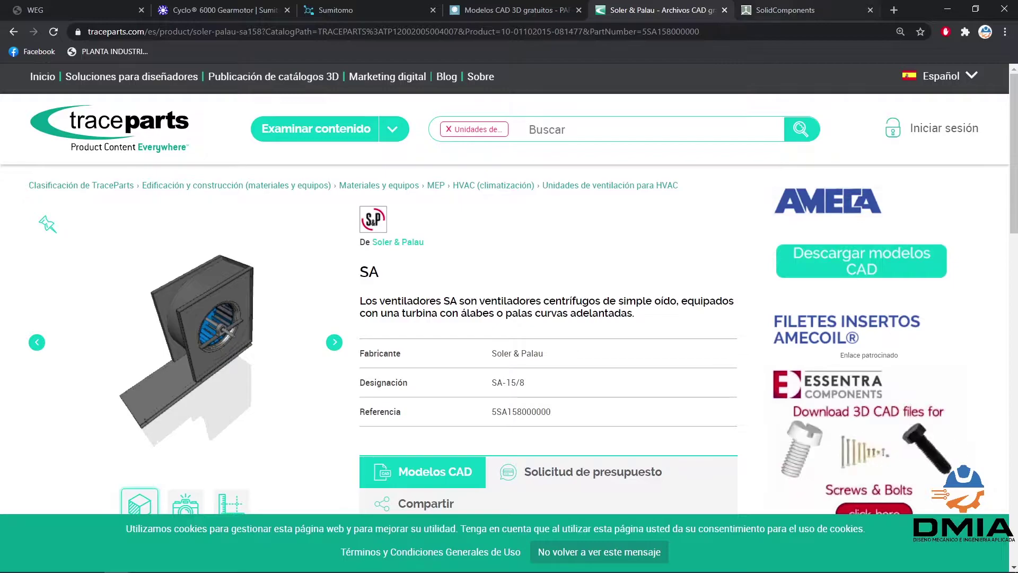
Switch to the SolidComponents site and look over its web address and component categories
key(ctrl+Tab)
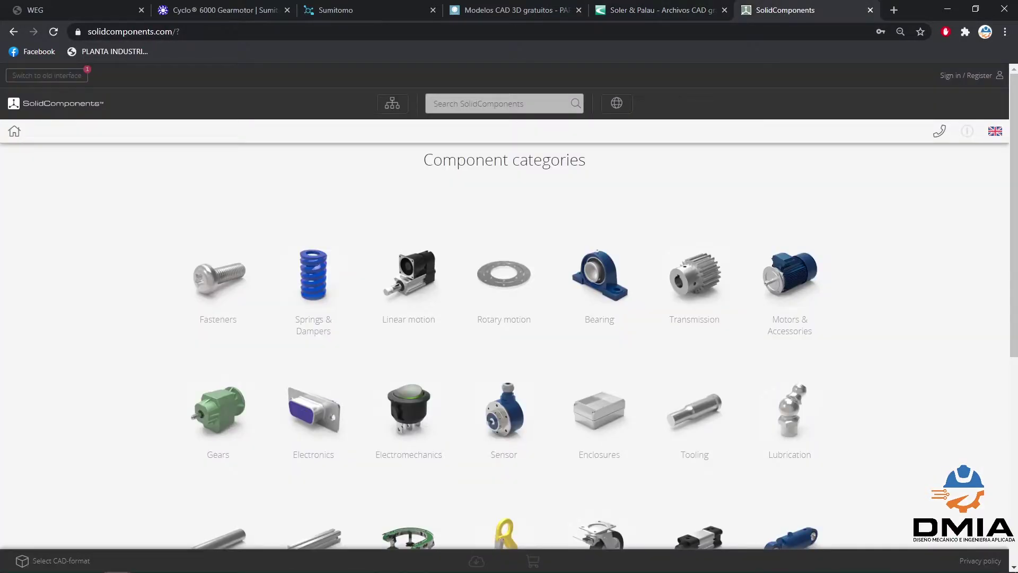
scroll(504, 233, down, 1)
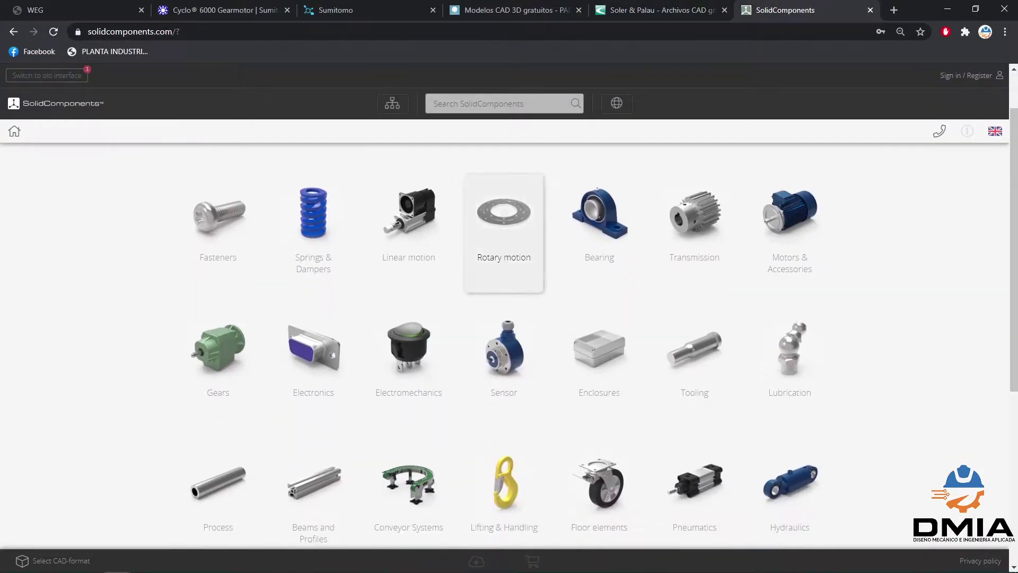
double_click(233, 31)
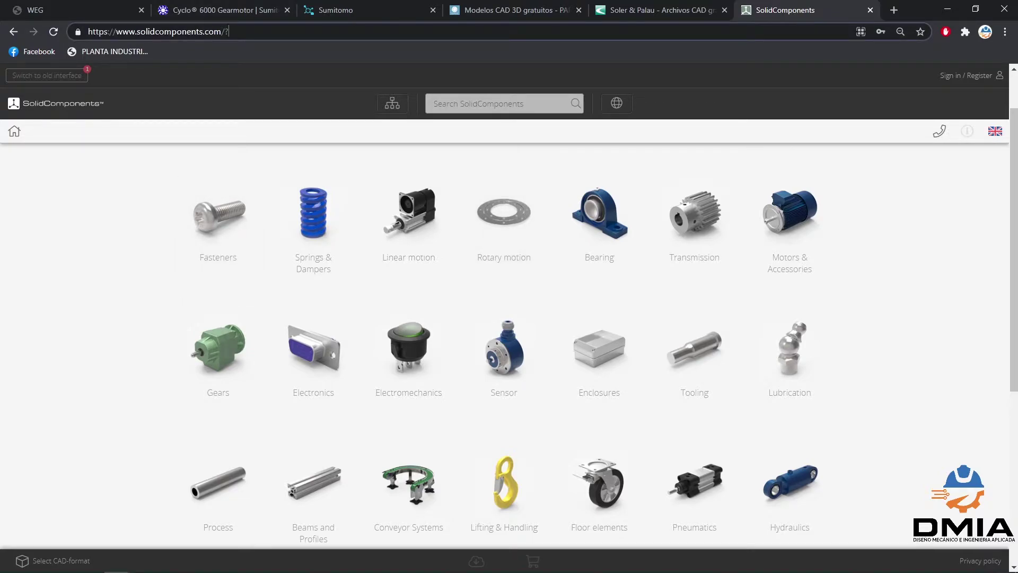
scroll(408, 294, up, 1)
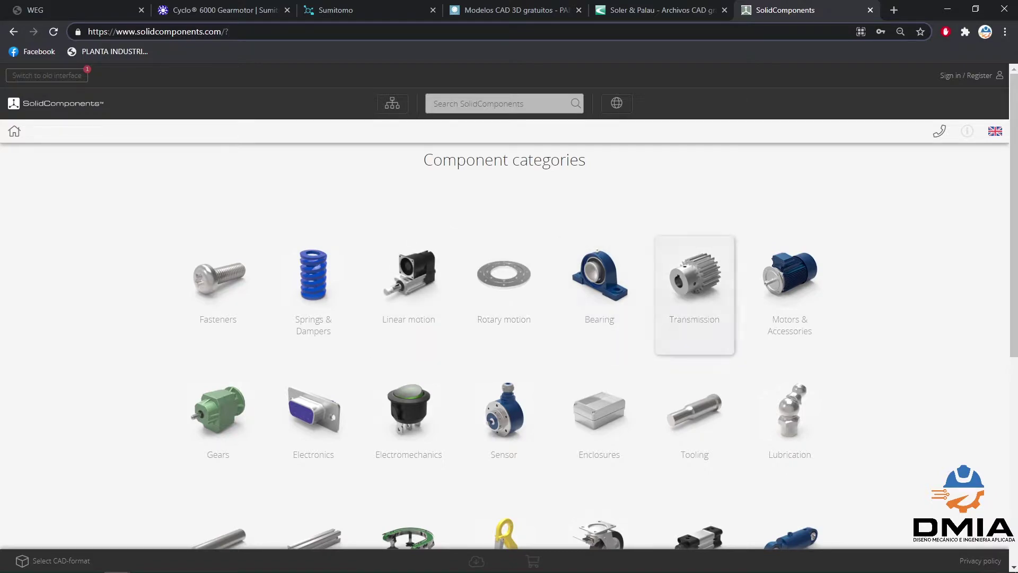
scroll(694, 276, down, 1)
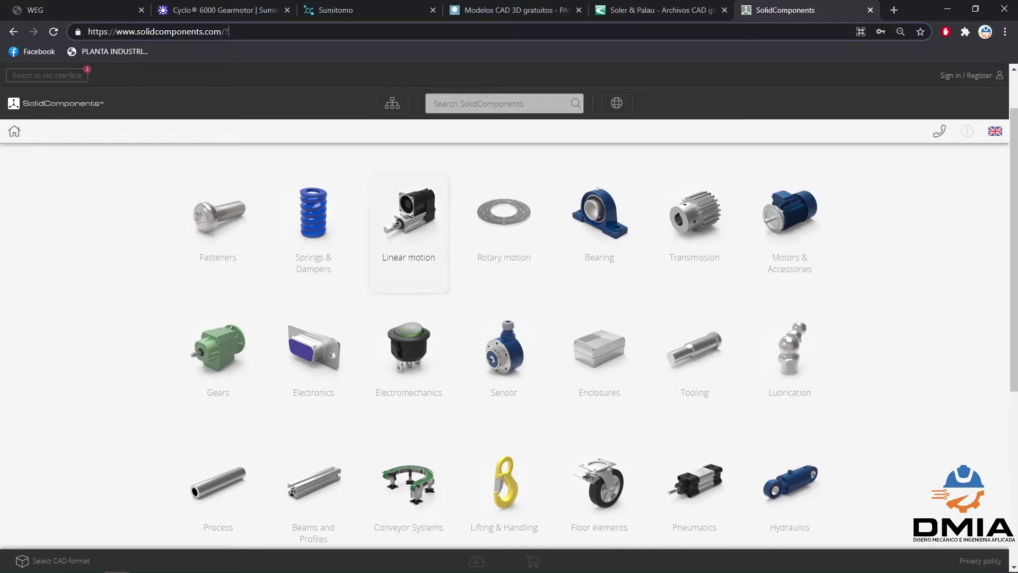
scroll(408, 281, down, 5)
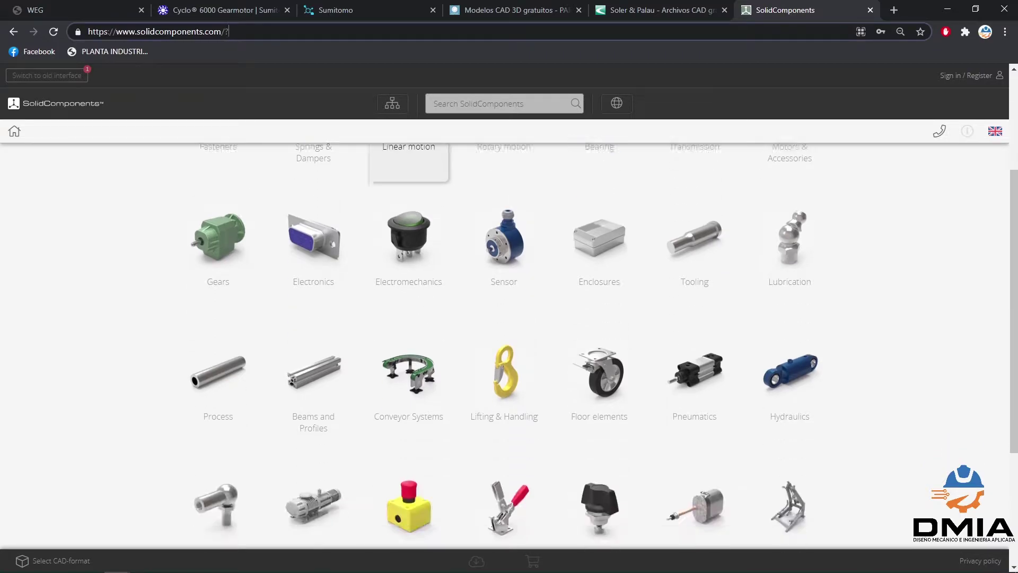
scroll(408, 329, up, 5)
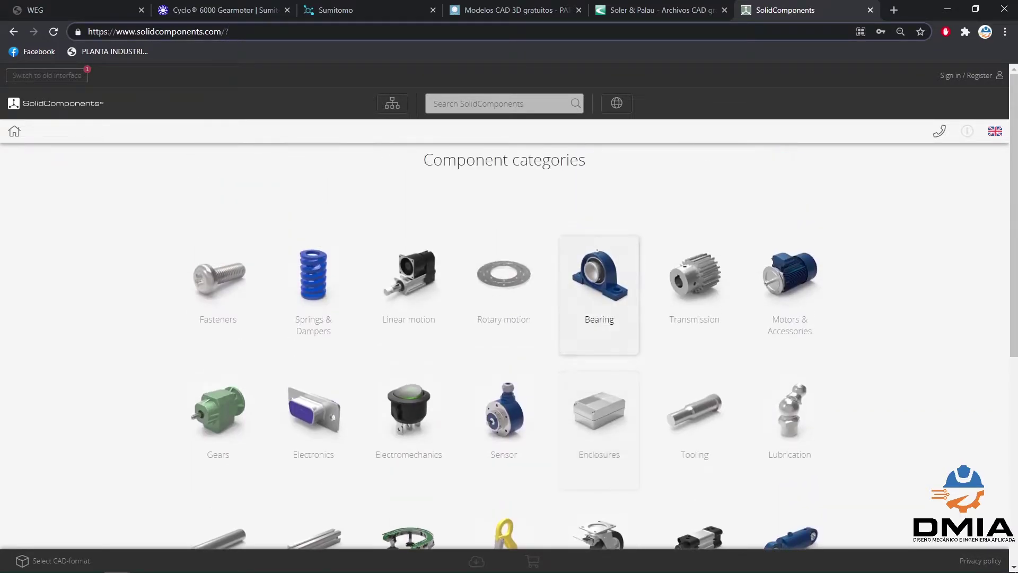
Open RINGFEDER's Servo-Insert Coupling GWE 5103 from the Elastic couplings in the Transmission category
click(694, 286)
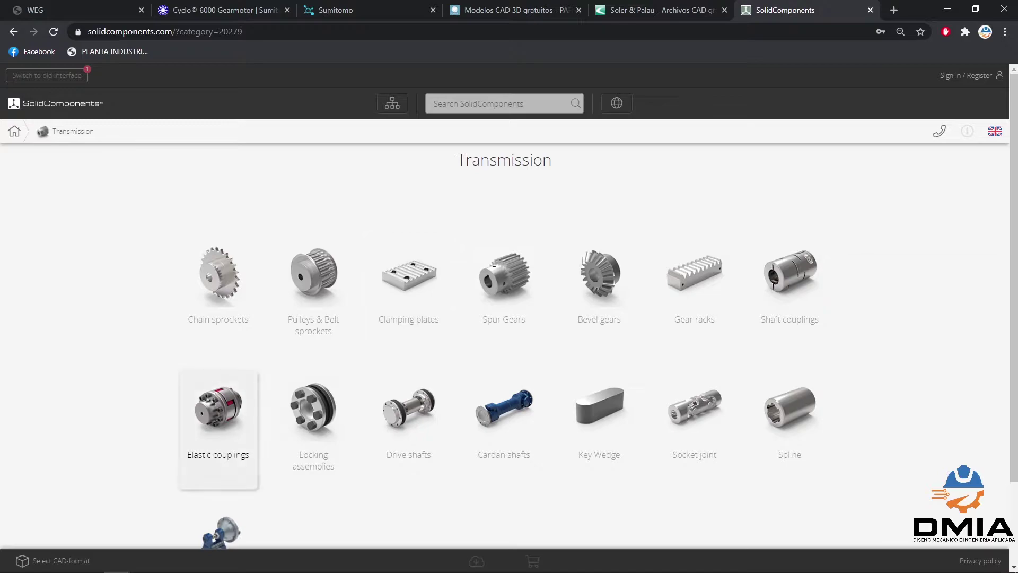
click(218, 419)
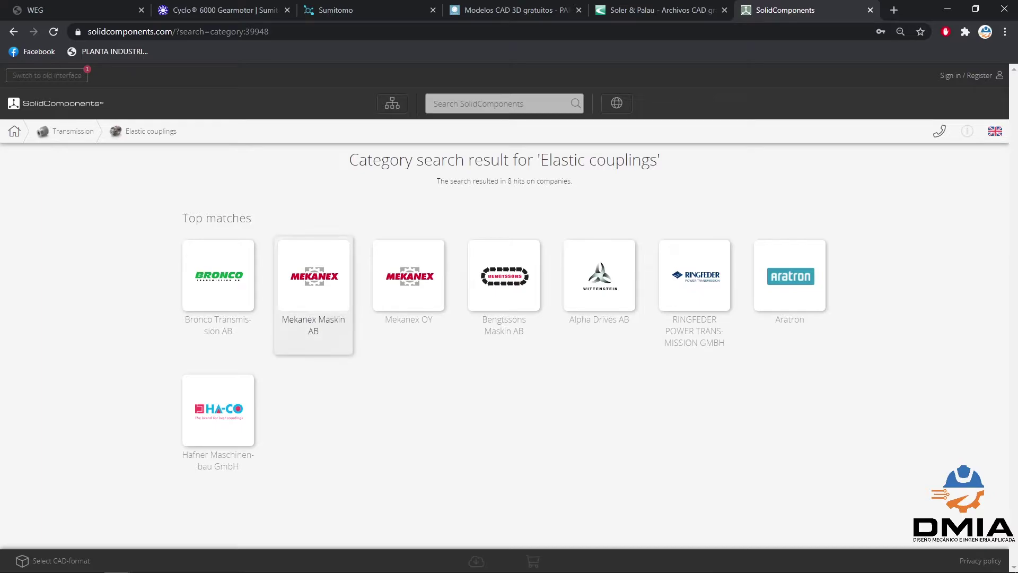
click(694, 281)
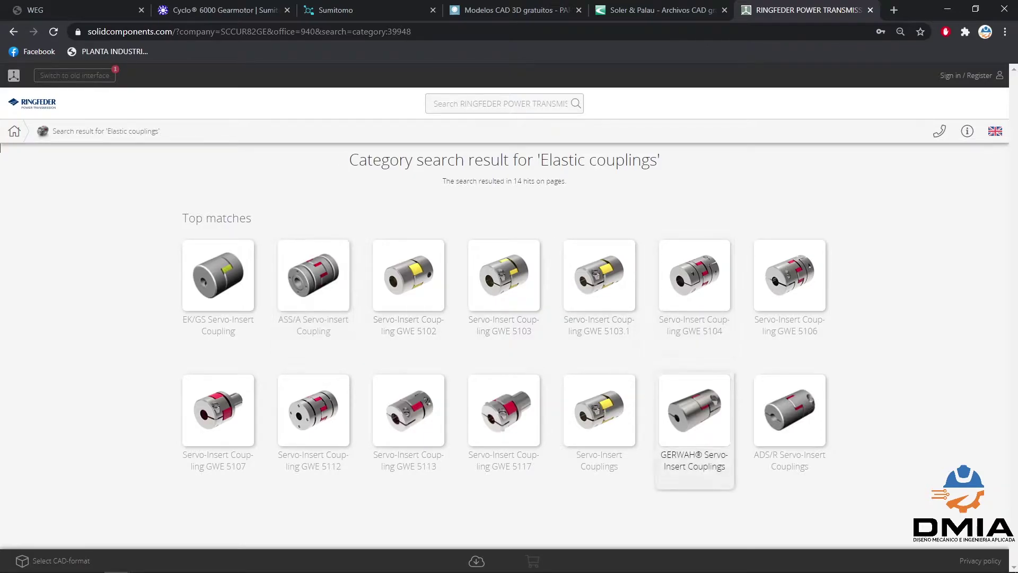
click(504, 281)
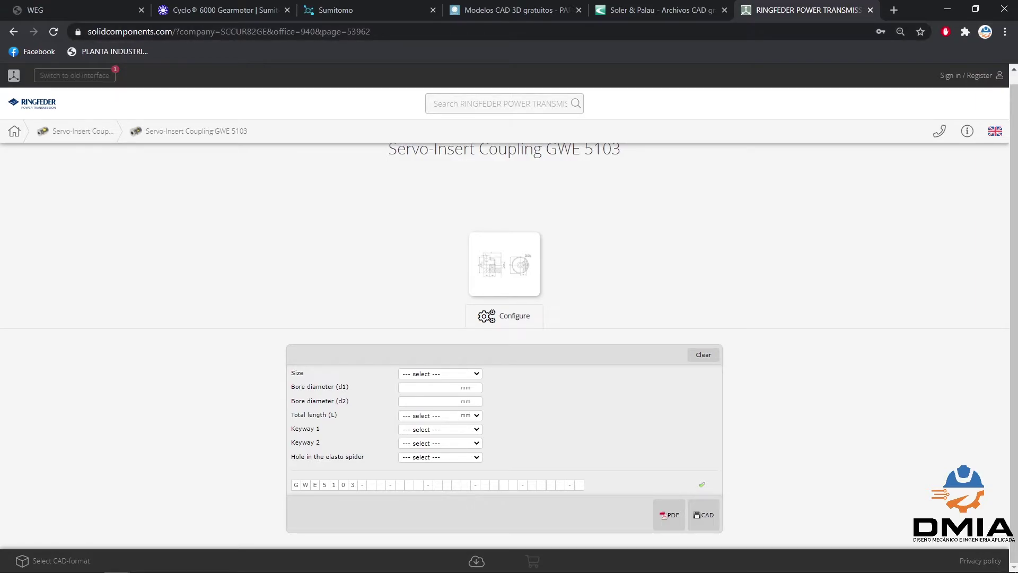
Revisit WEG's NEMA motor folders and examine the WEG motor used on the machine in Inventor's MONTAJE assembly
click(79, 9)
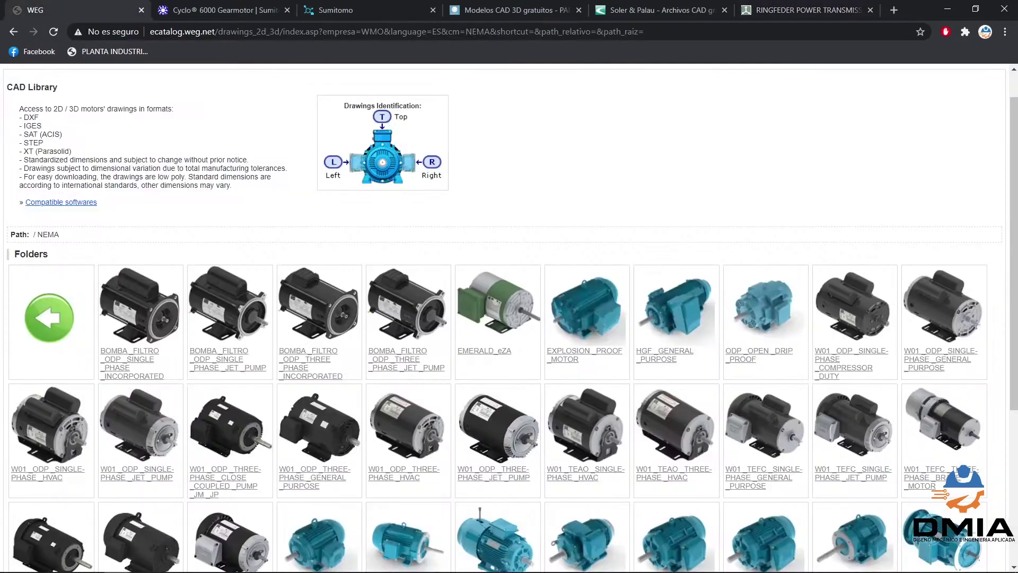
scroll(318, 313, down, 5)
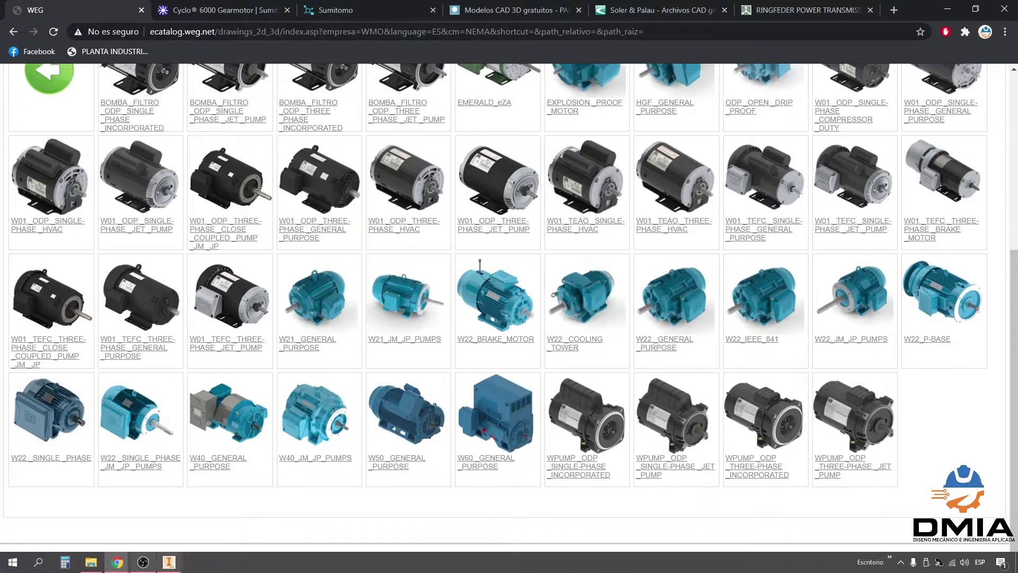
click(169, 562)
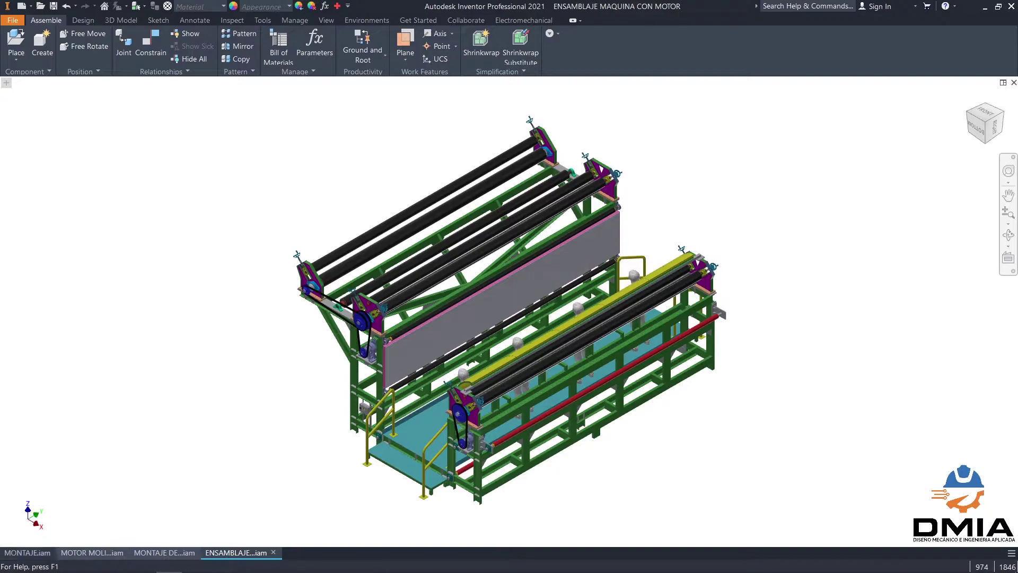
click(28, 552)
shift+middle_drag(562, 366, 562, 333)
scroll(504, 345, up, 2)
scroll(575, 435, up, 10)
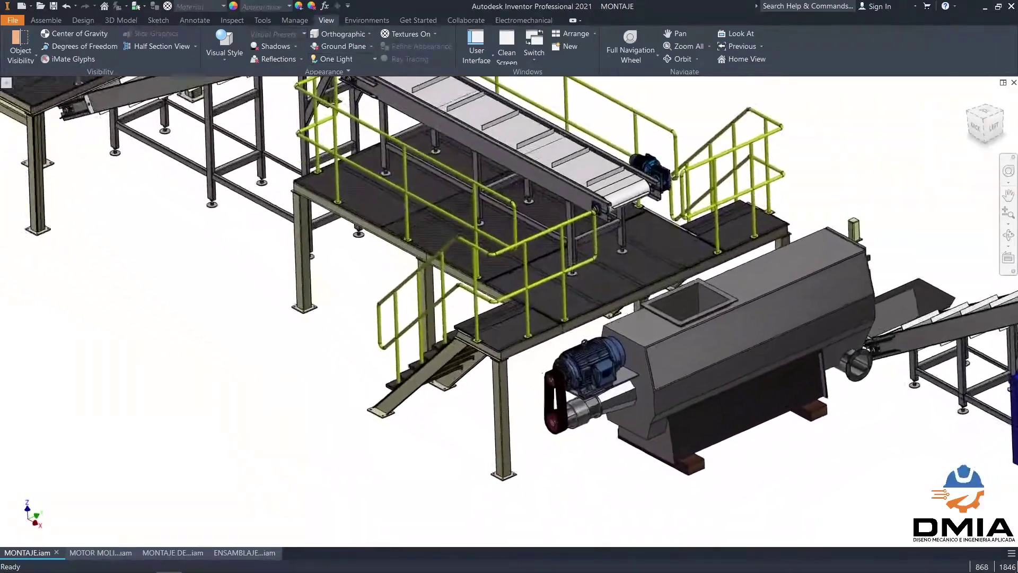
scroll(531, 318, up, 5)
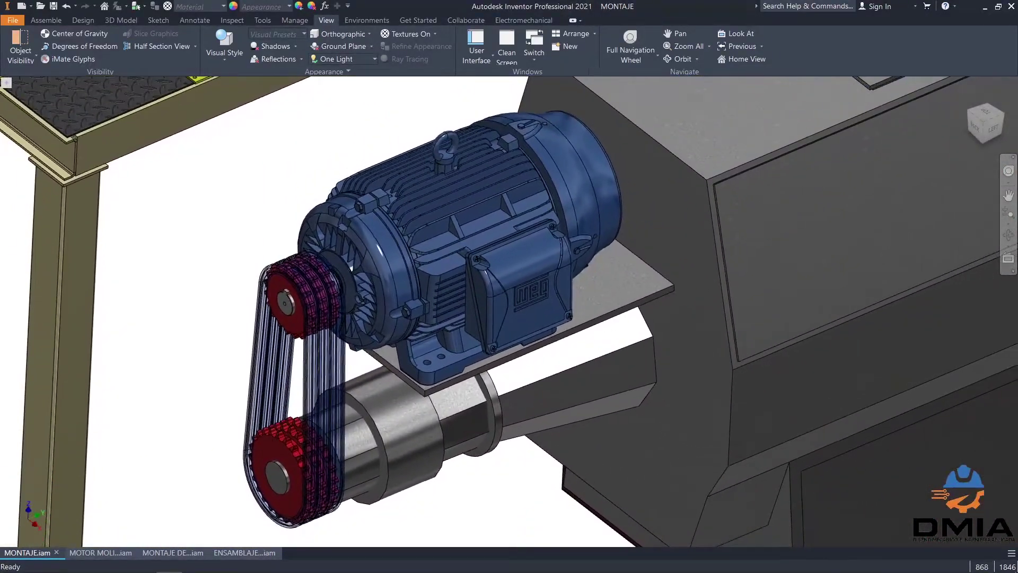
shift+middle_drag(552, 329, 451, 374)
key(F6)
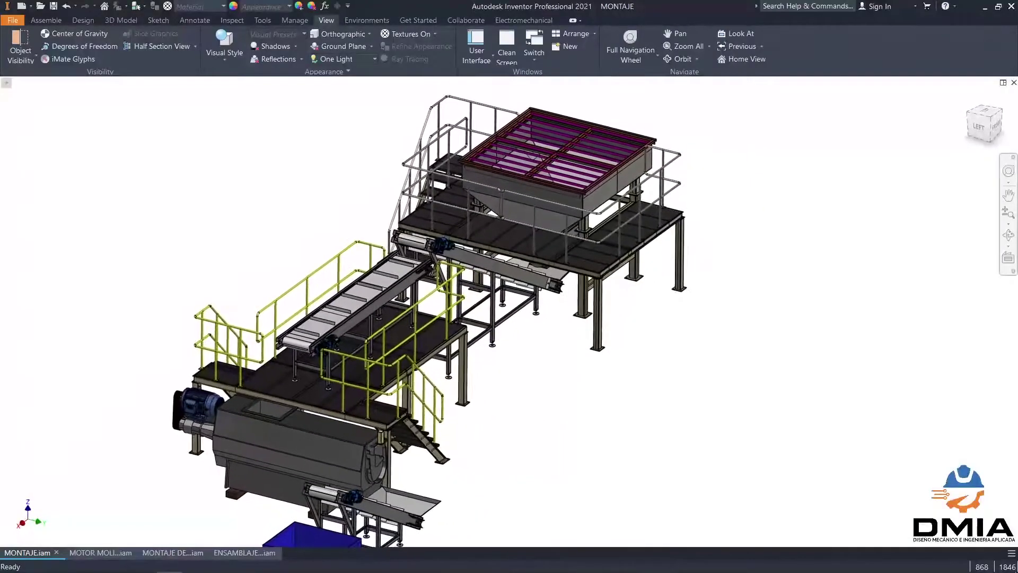
Revisit Sumitomo's Cyclo 6000 Gearmotor page and examine the gearmotor in Inventor's ENSAMBLAJE MAQUINA CON MOTOR assembly
mouse_move(117, 562)
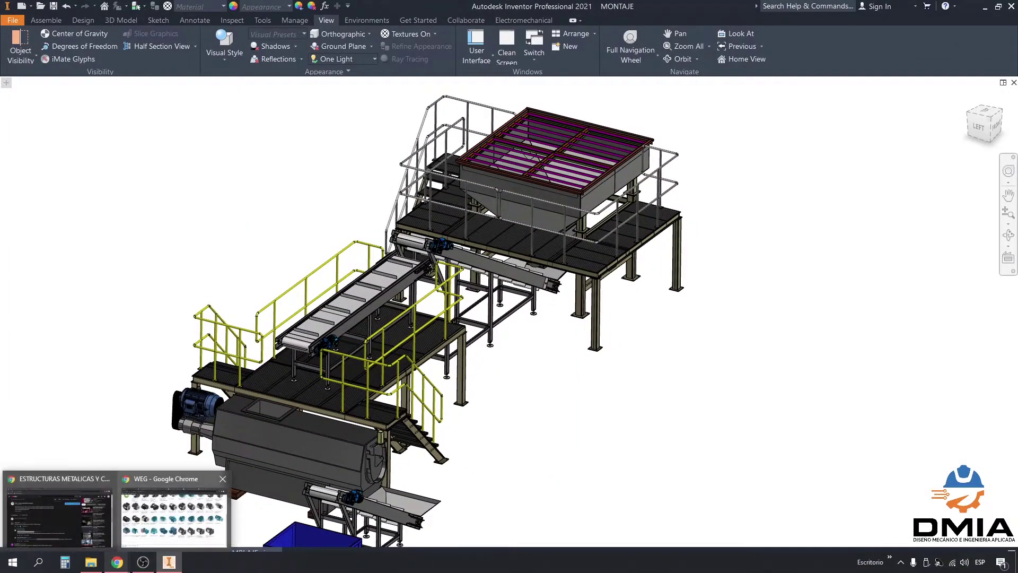
click(174, 513)
click(223, 10)
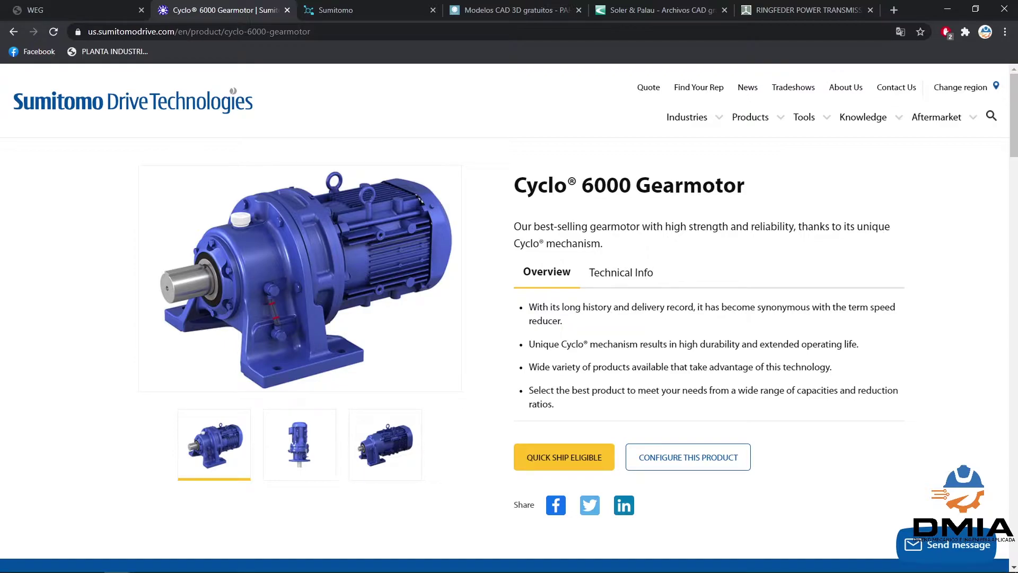
click(169, 563)
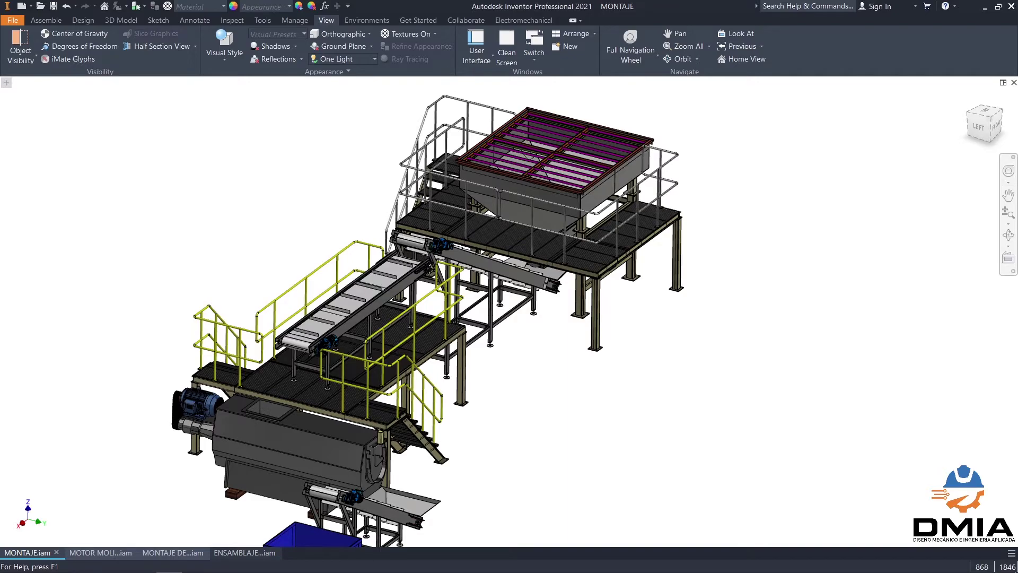
click(245, 553)
scroll(531, 477, up, 5)
scroll(286, 277, up, 5)
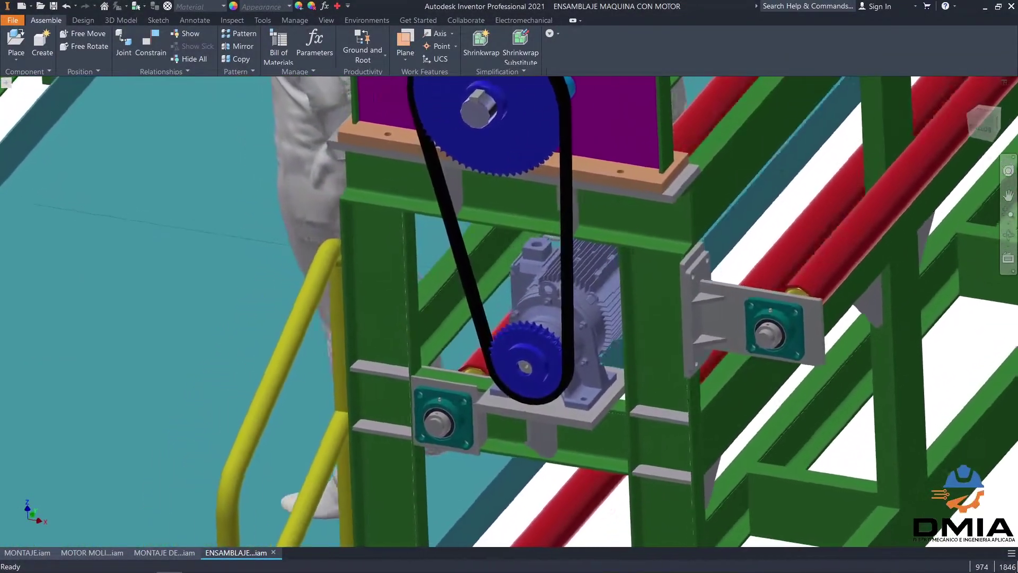
shift+middle_drag(414, 276, 859, 255)
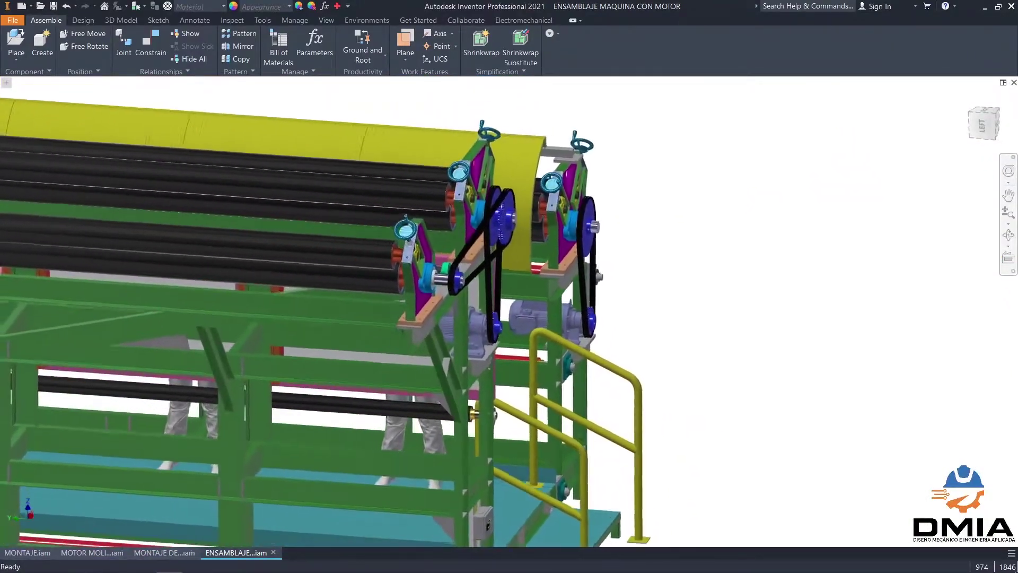
scroll(477, 345, up, 5)
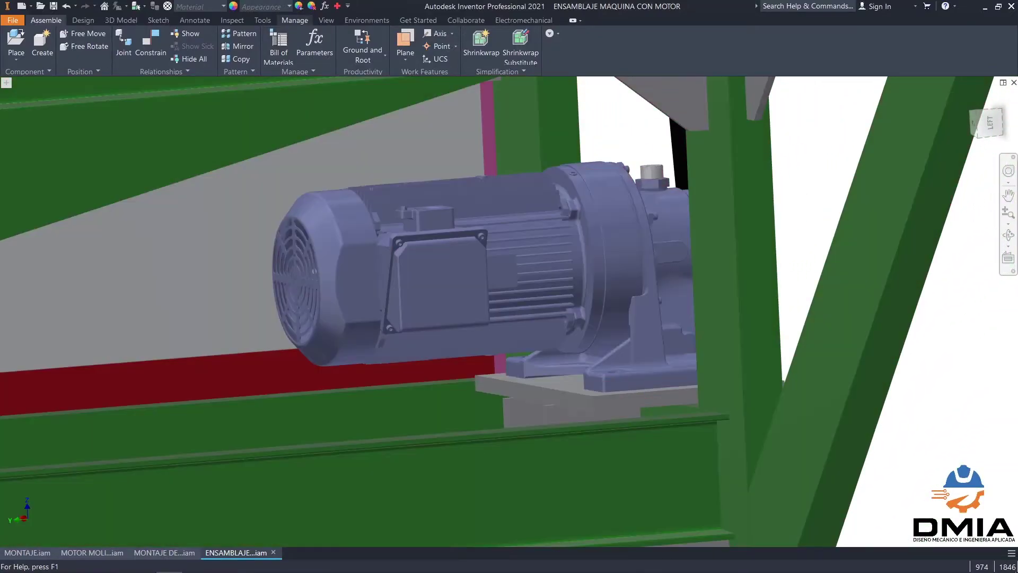
Change the machine assembly's visual style to shaded with visible edges
click(326, 21)
click(224, 45)
click(282, 130)
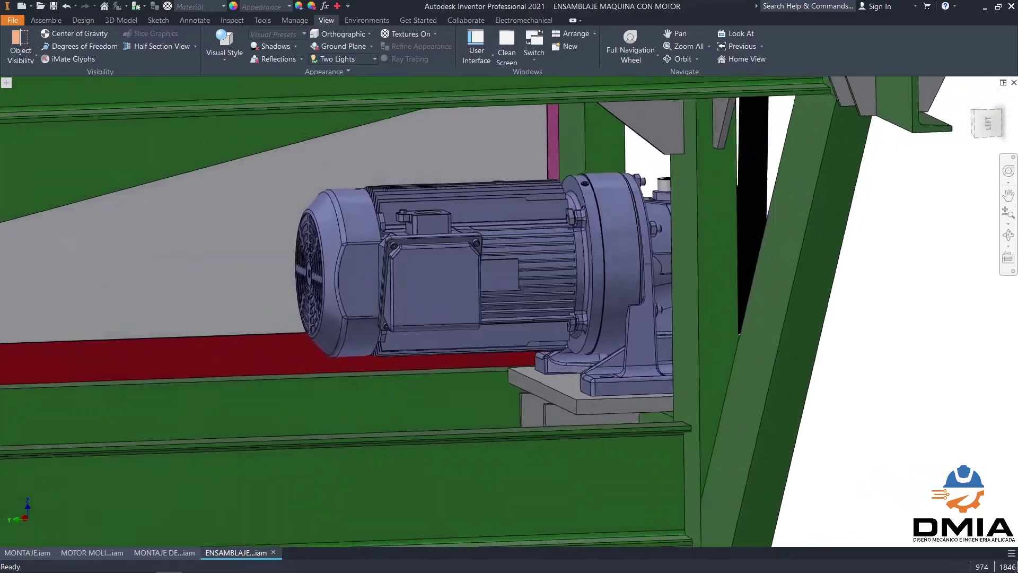
Examine the gearmotor's chain drive and the square flange bearing supporting the red roller
shift+middle_drag(636, 318, 255, 276)
shift+middle_drag(742, 392, 387, 154)
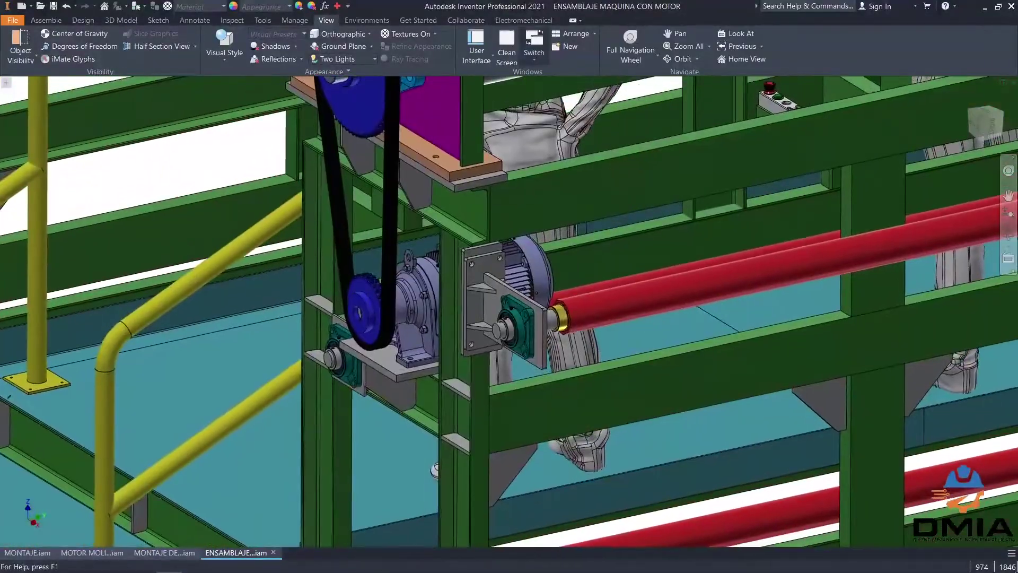
scroll(464, 362, up, 6)
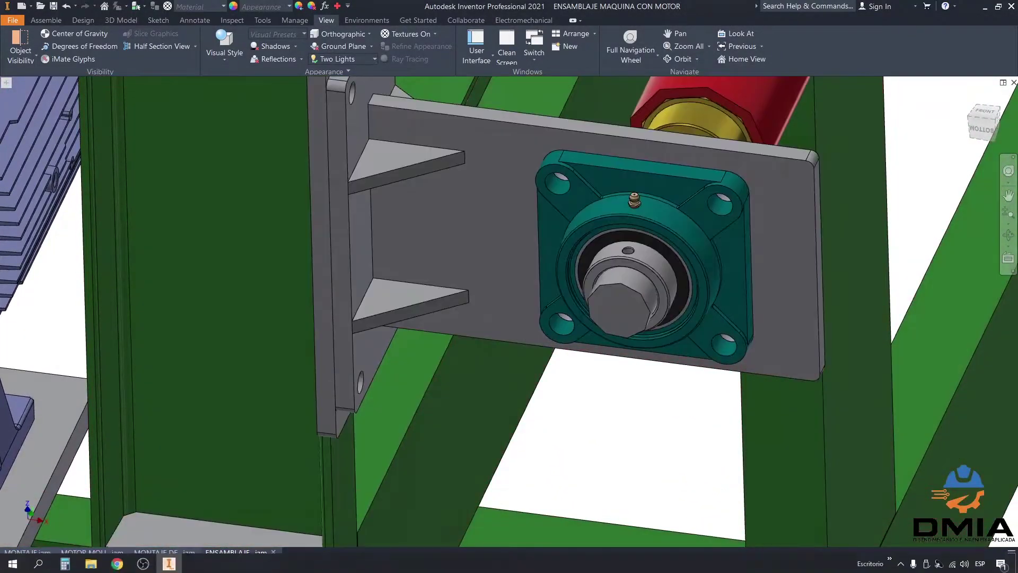
Switch back to Chrome and revisit the PARTcommunity manufacturer catalog and the TraceParts page
mouse_move(117, 563)
click(174, 517)
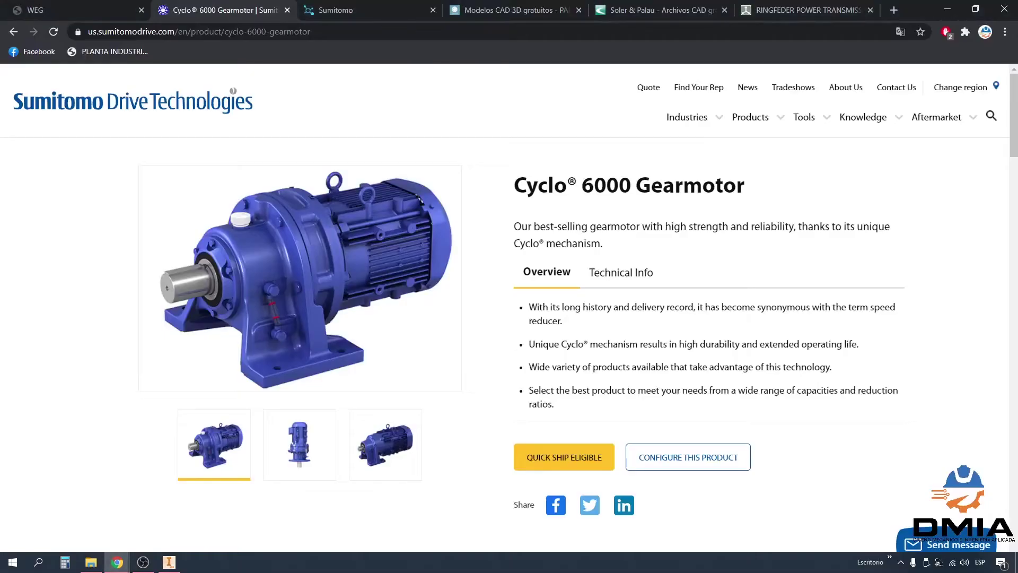
key(ctrl+4)
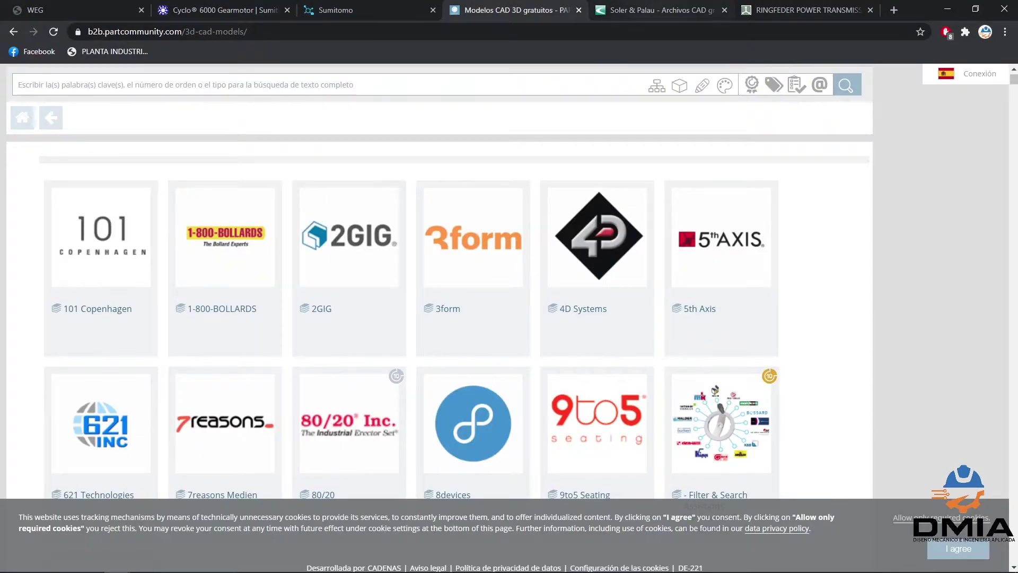
scroll(473, 371, up, 2)
key(ctrl+Tab)
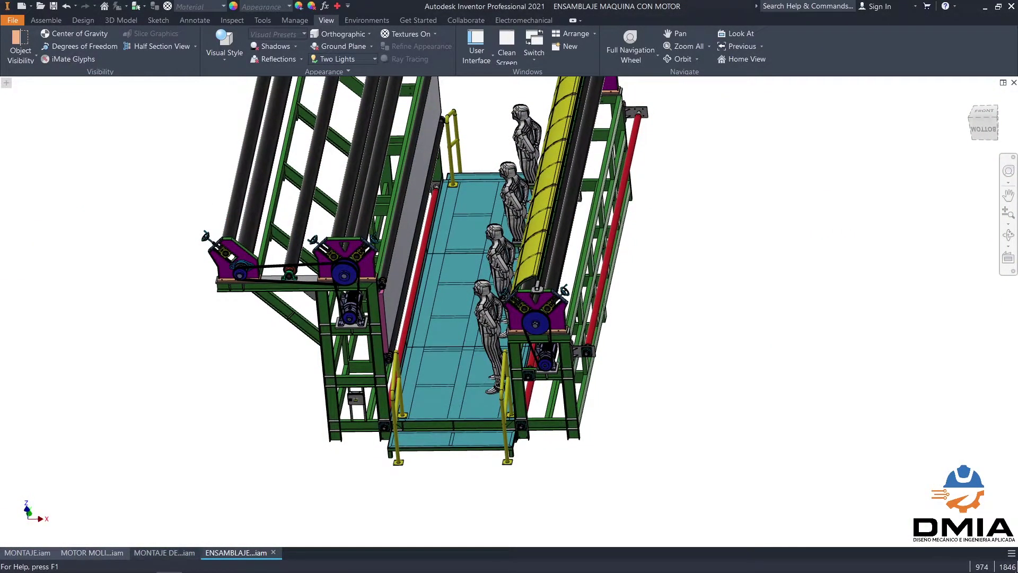
Switch to the MONTAJE DE TERMOFIJADORA assembly and examine the blue pillow block bearing supporting the red roller on the orange frame
click(165, 553)
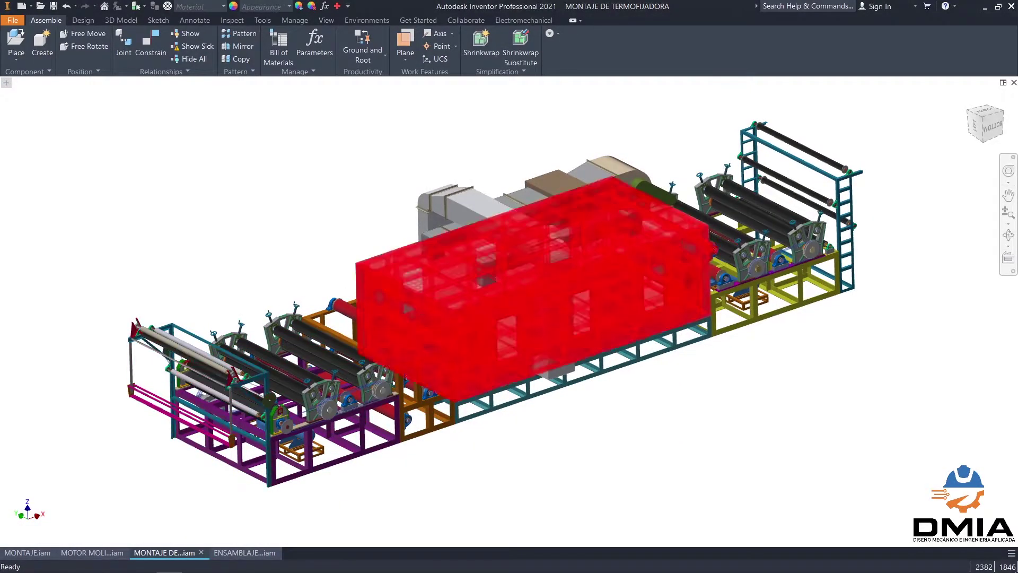
scroll(477, 366, up, 5)
scroll(448, 275, up, 7)
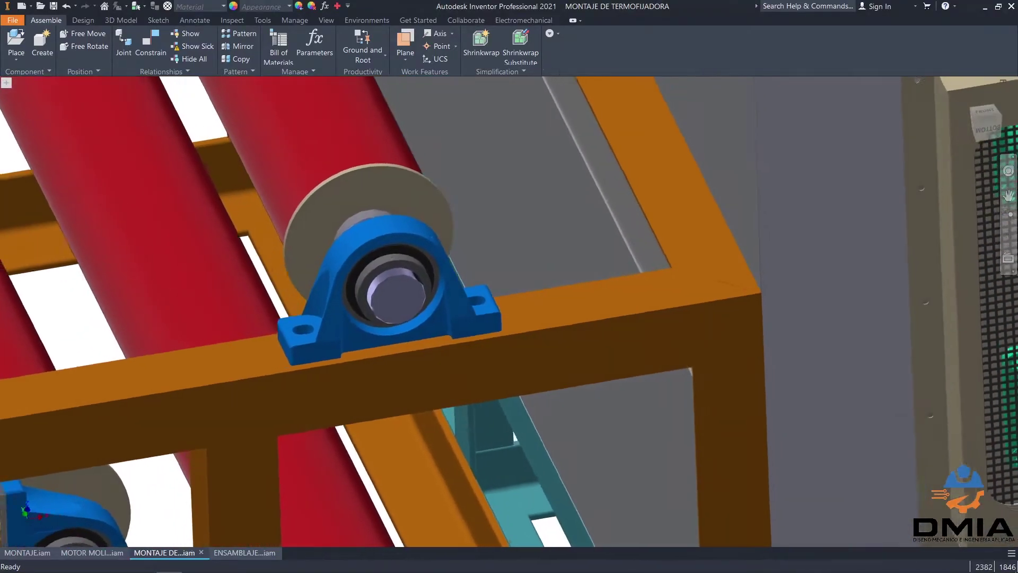
scroll(448, 276, down, 4)
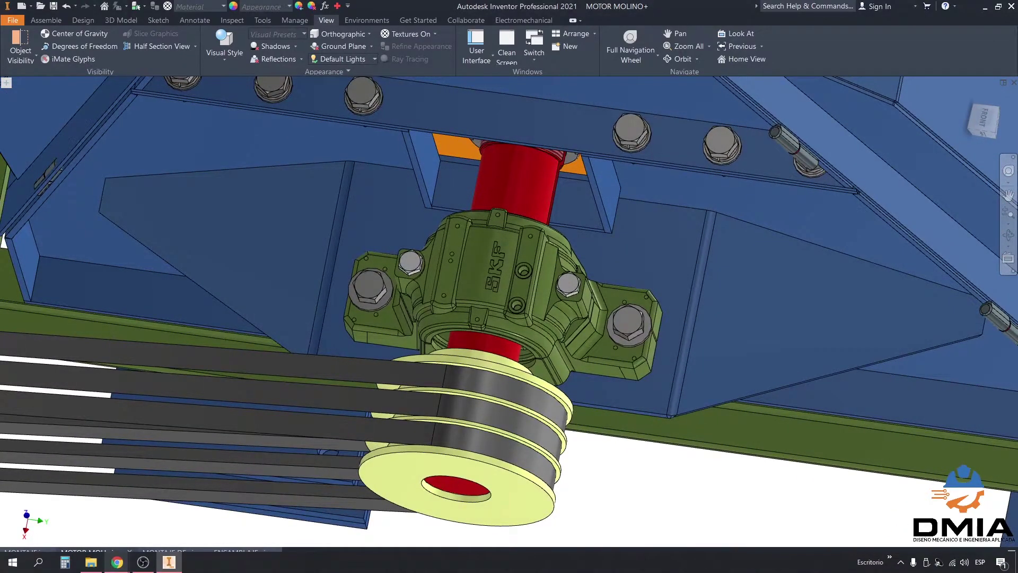
Switch to Chrome and consult the TraceParts 3D library home page and PARTcommunity's 3D CAD Catalogs
mouse_move(117, 562)
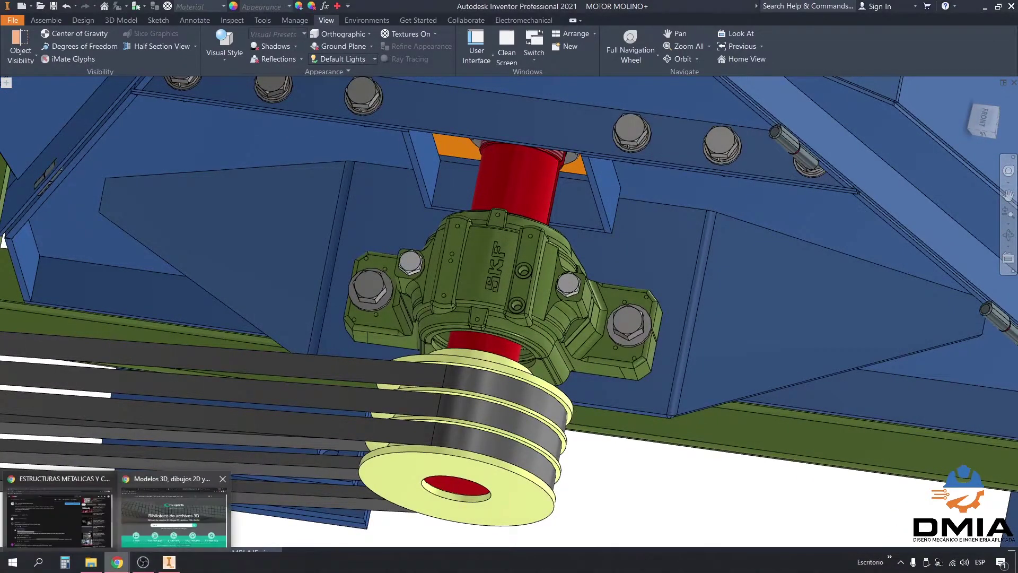
click(174, 514)
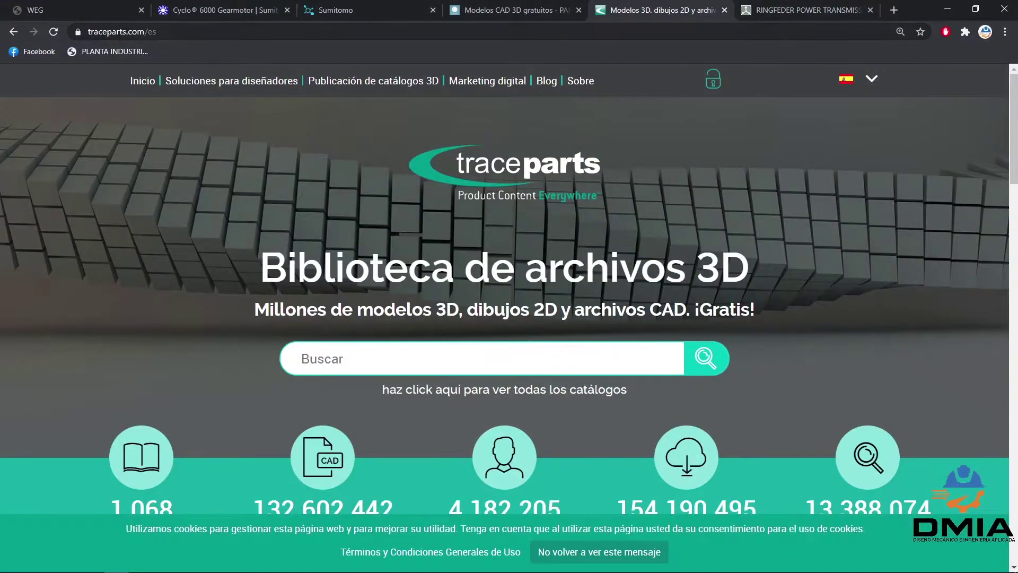
key(ctrl+shift+Tab)
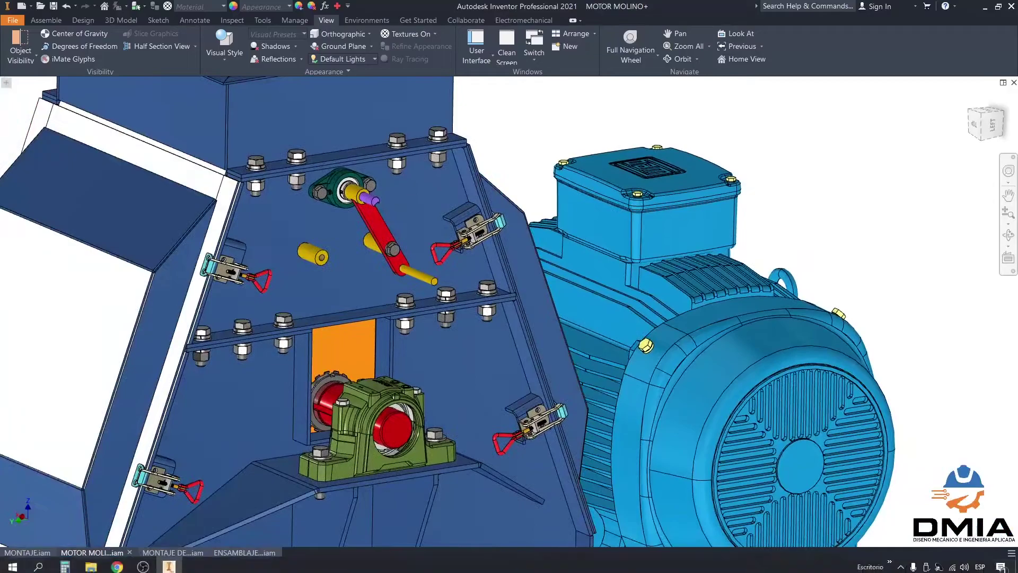
mouse_move(117, 562)
click(175, 503)
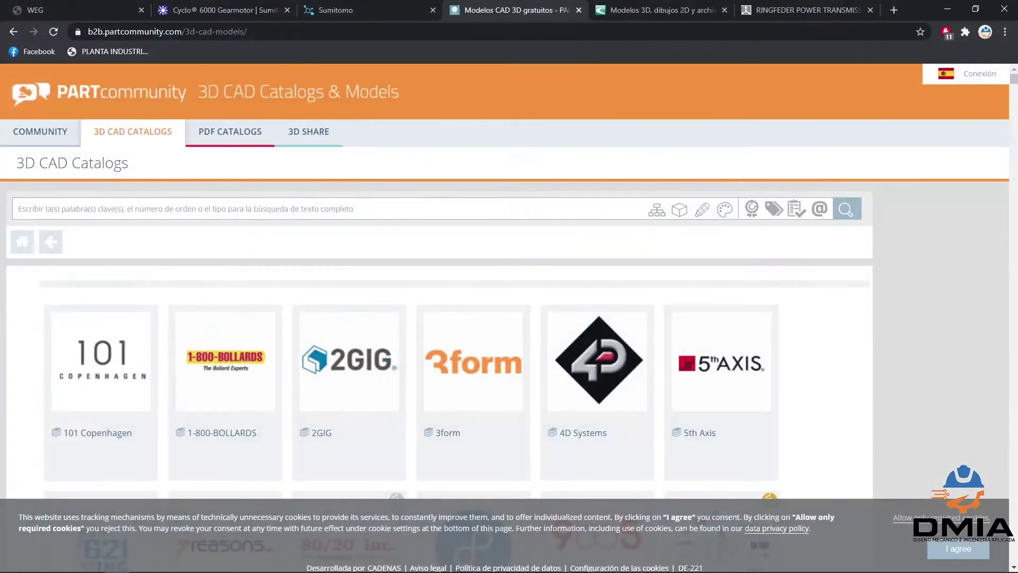
Go from the RINGFEDER Servo-Insert Coupling GWE 5103 page through the manufacturer's product overview to the SolidComponents start page
click(807, 10)
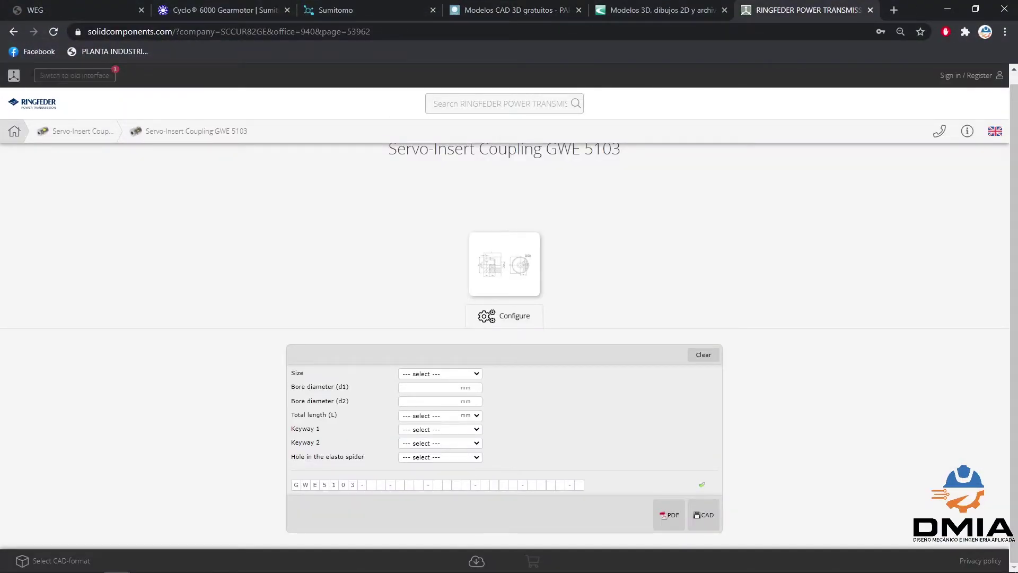
click(14, 131)
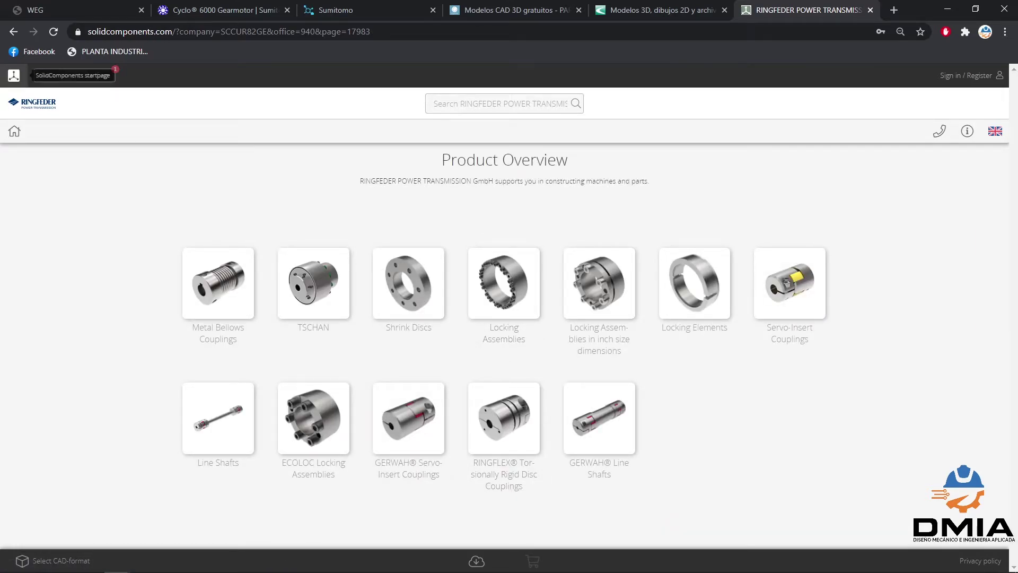
click(14, 75)
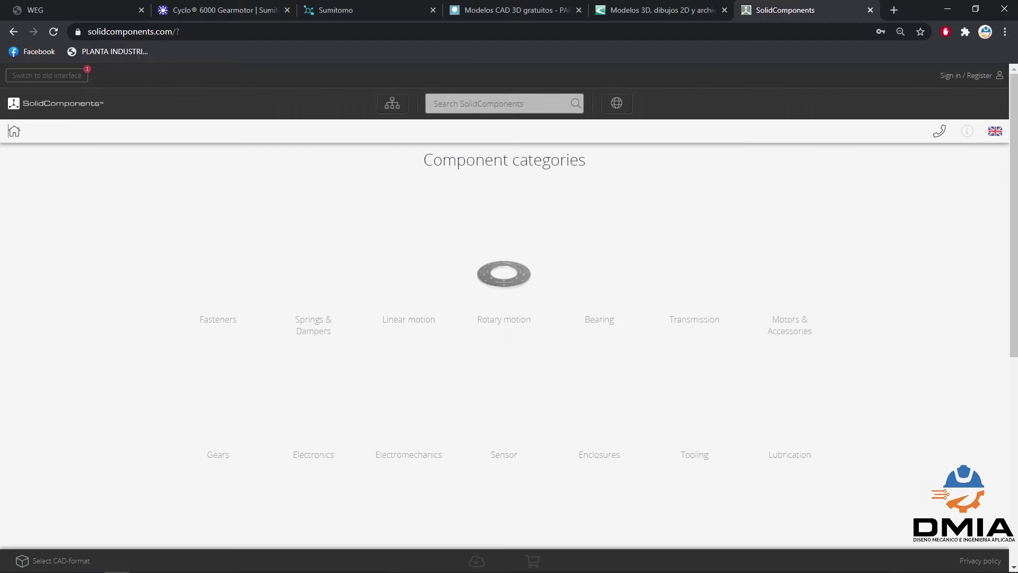
Browse the SolidComponents component categories and open the Locking category
scroll(504, 345, down, 5)
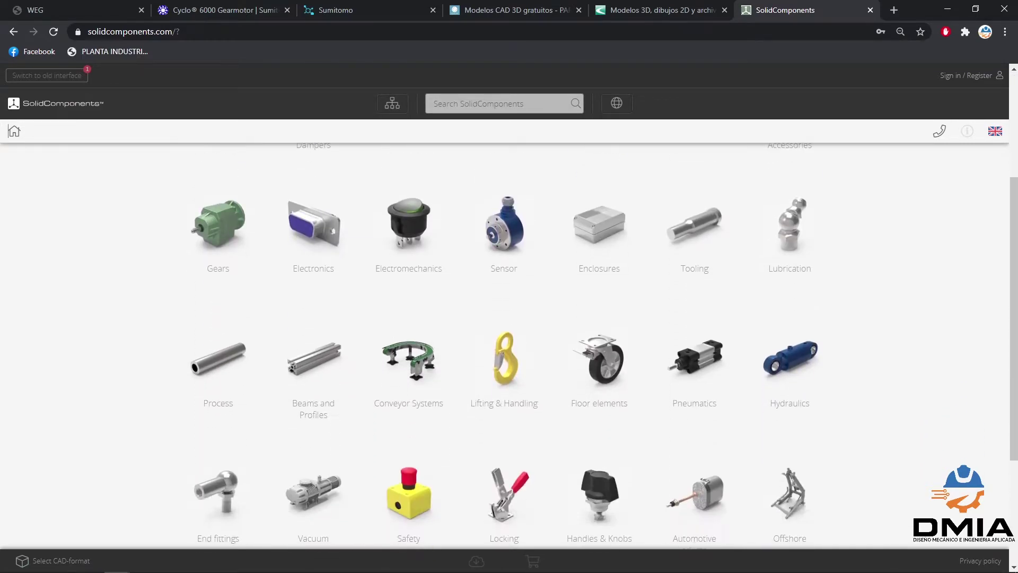
scroll(504, 344, down, 2)
click(504, 318)
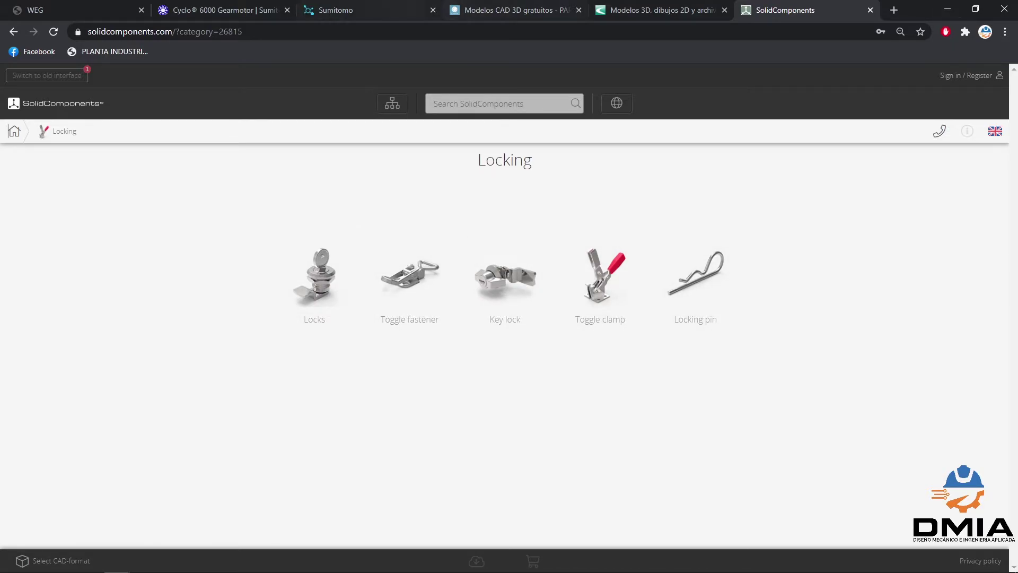
Revisit the PARTcommunity catalog, switch to Inventor's MONTAJE assembly and examine the conveyor's blue Motovario gearbox with its WEG motor
key(ctrl+4)
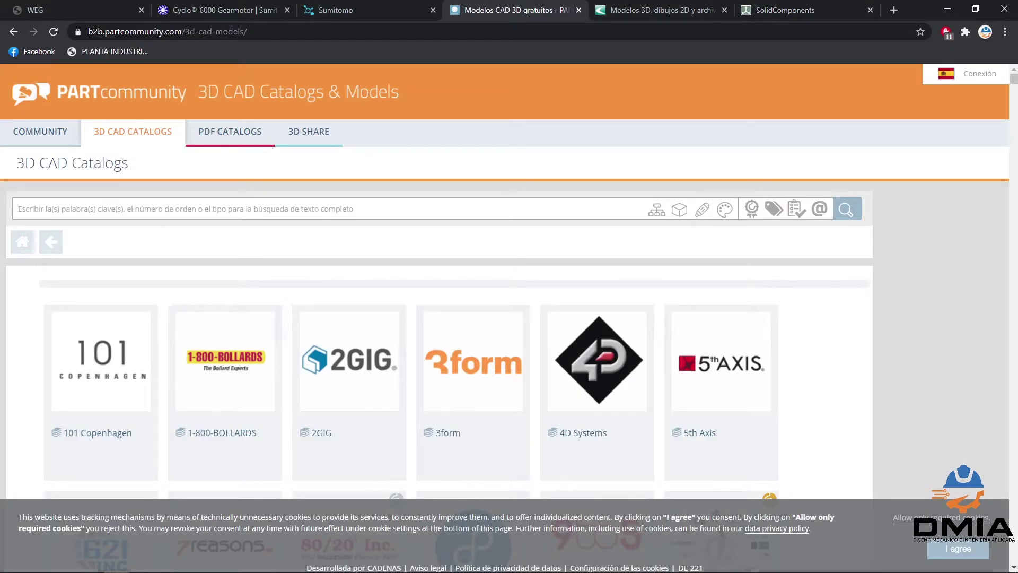
mouse_move(509, 570)
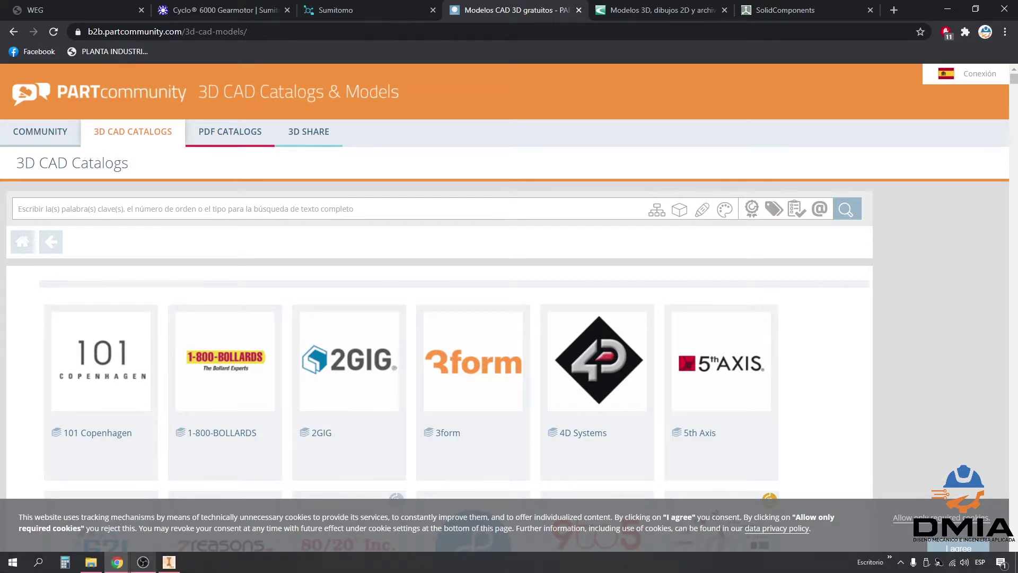
click(168, 562)
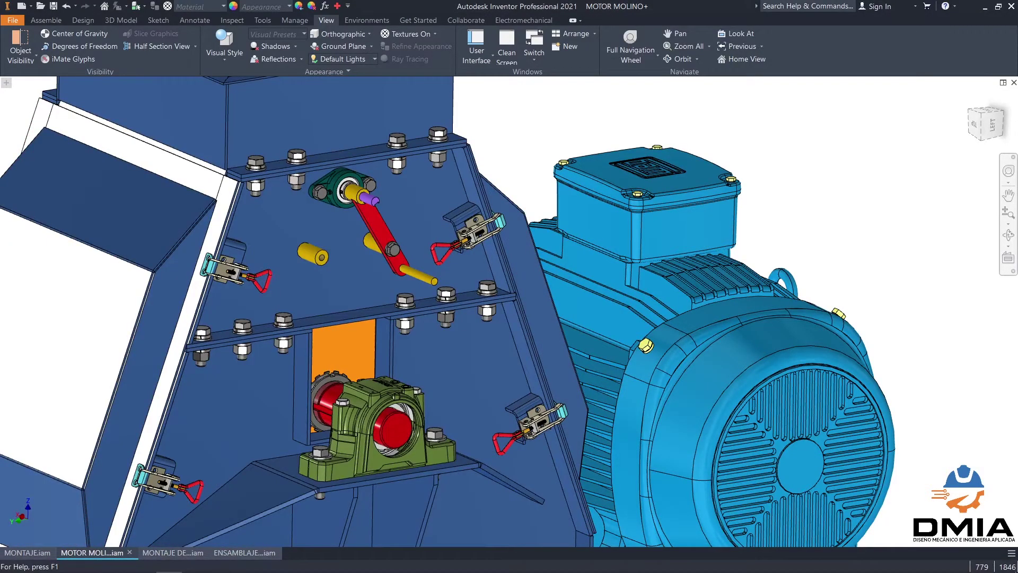
click(28, 553)
shift+middle_drag(509, 318, 504, 291)
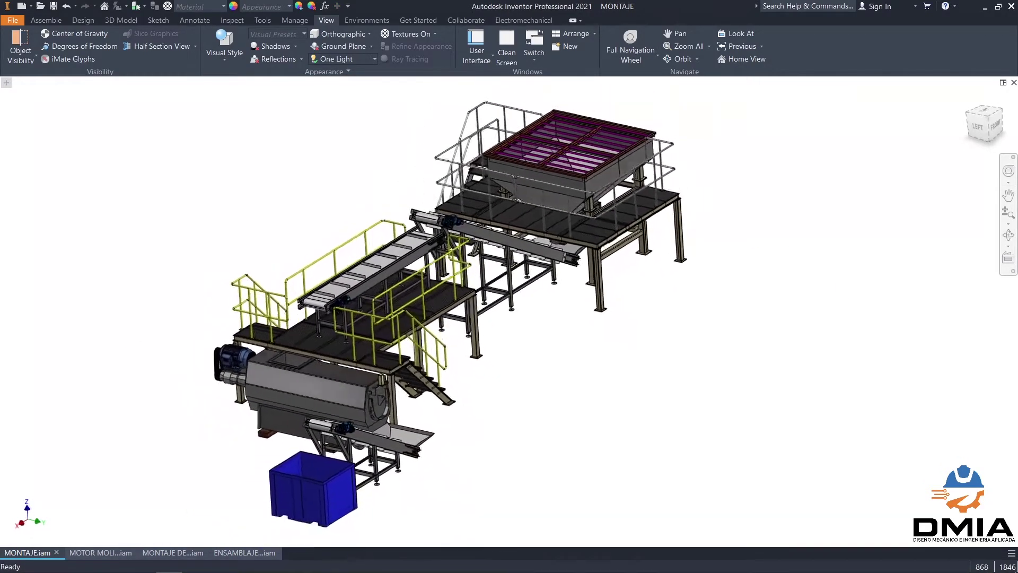
scroll(448, 211, up, 10)
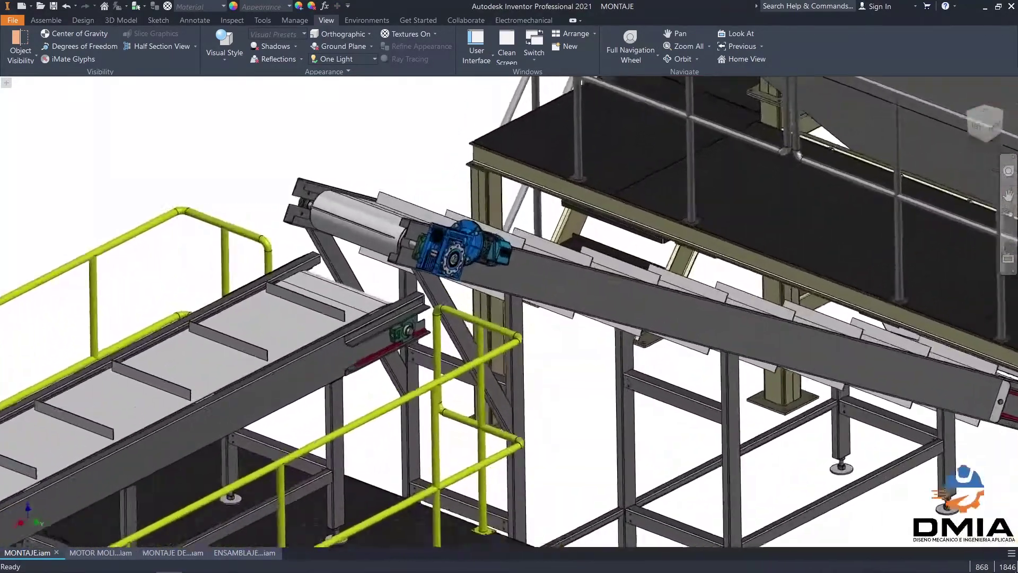
scroll(478, 233, up, 10)
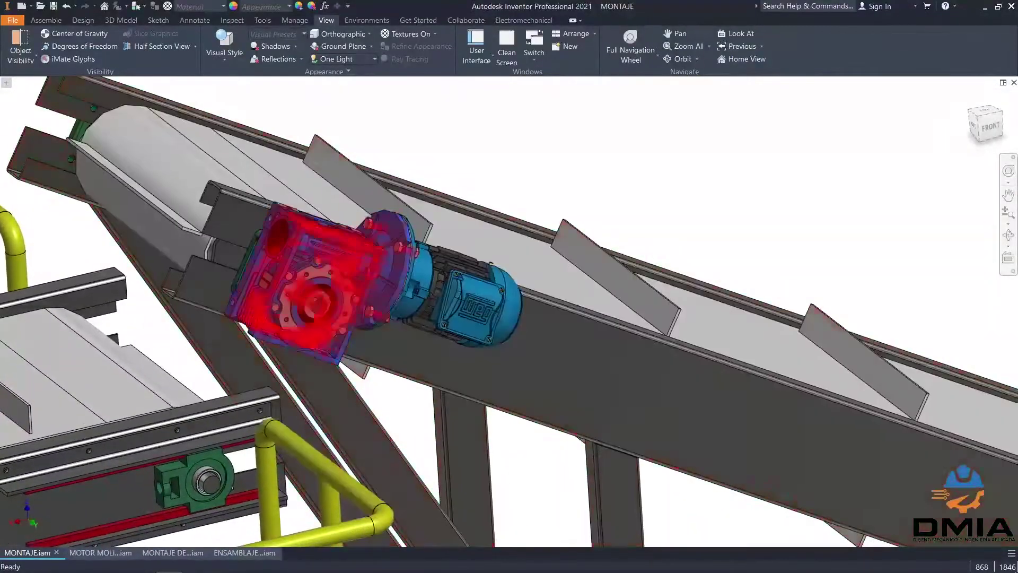
shift+middle_drag(354, 274, 438, 297)
scroll(438, 297, up, 4)
scroll(382, 340, up, 2)
shift+middle_drag(382, 339, 401, 282)
scroll(345, 339, up, 3)
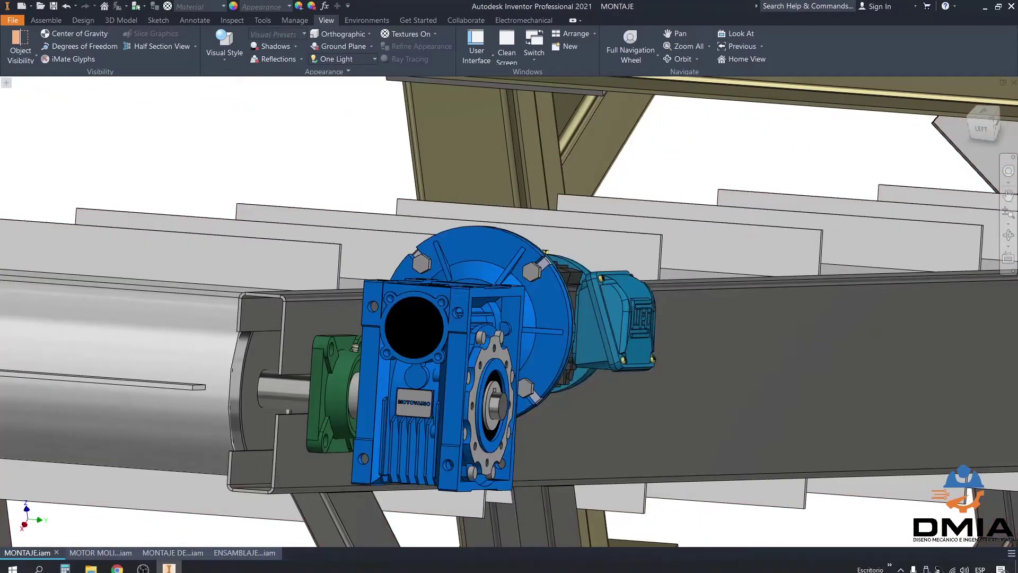
Check the PARTcommunity catalog in Chrome again and return to Inventor to examine the conveyor's gearmotor from another side
click(174, 517)
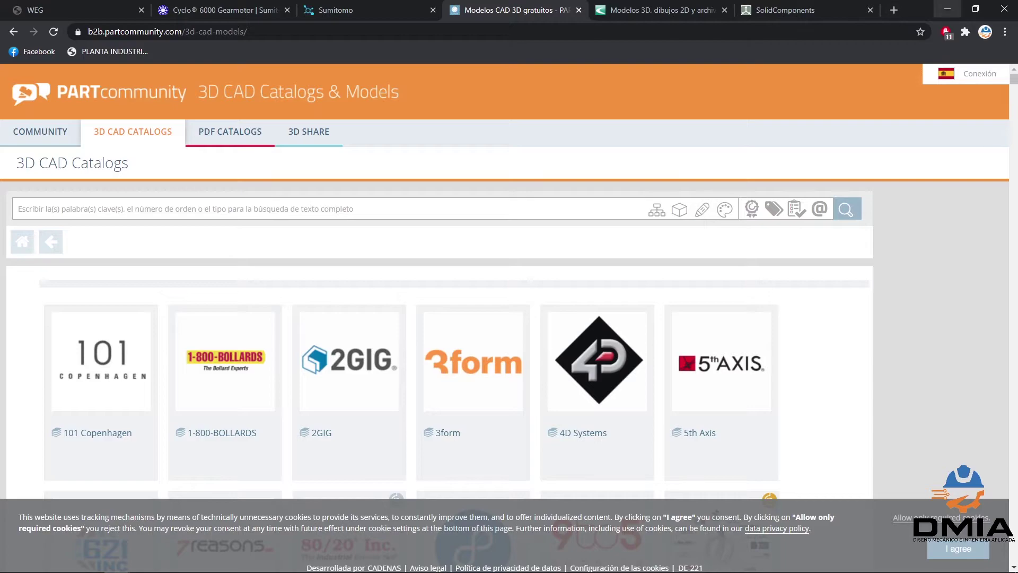
click(948, 9)
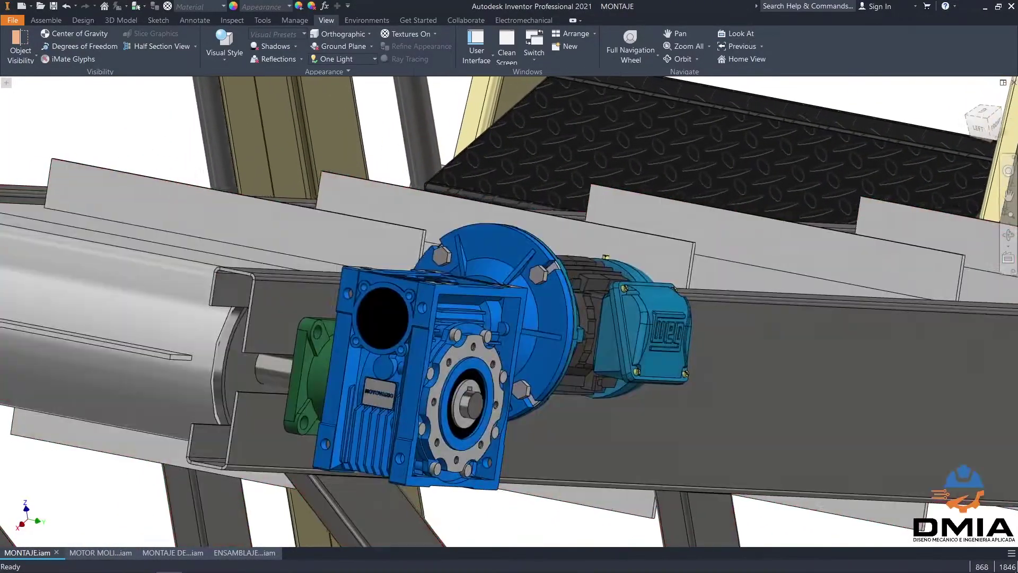
shift+middle_drag(531, 297, 584, 275)
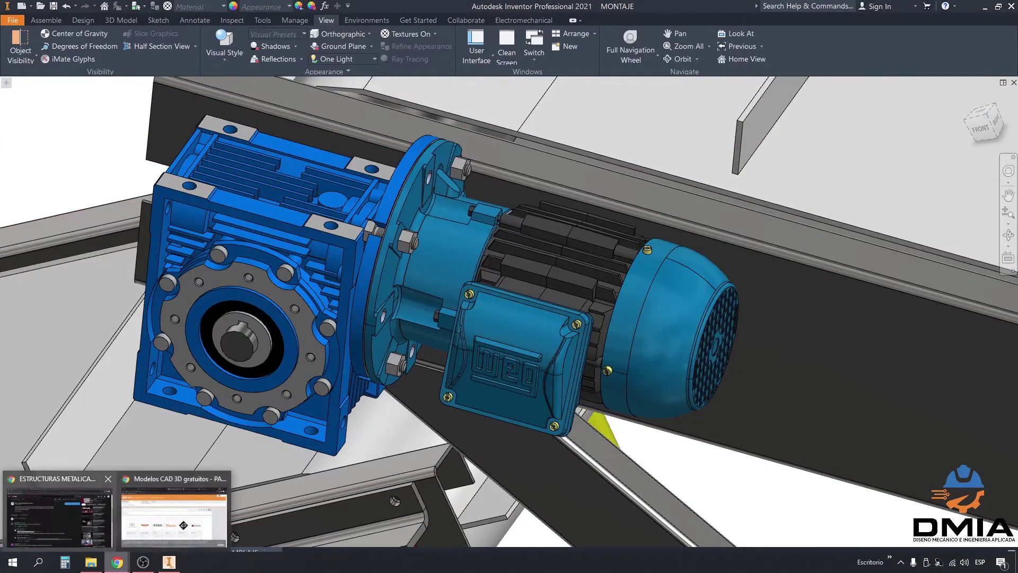
Switch to Chrome and browse the NEMA motor folders in WEG's drawing catalog
click(174, 512)
click(79, 10)
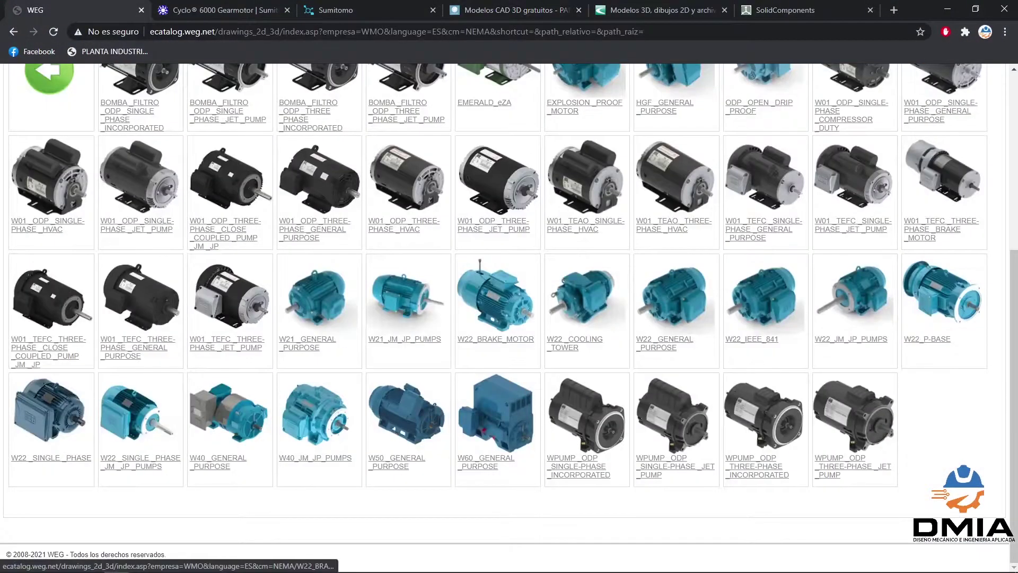
scroll(510, 318, up, 3)
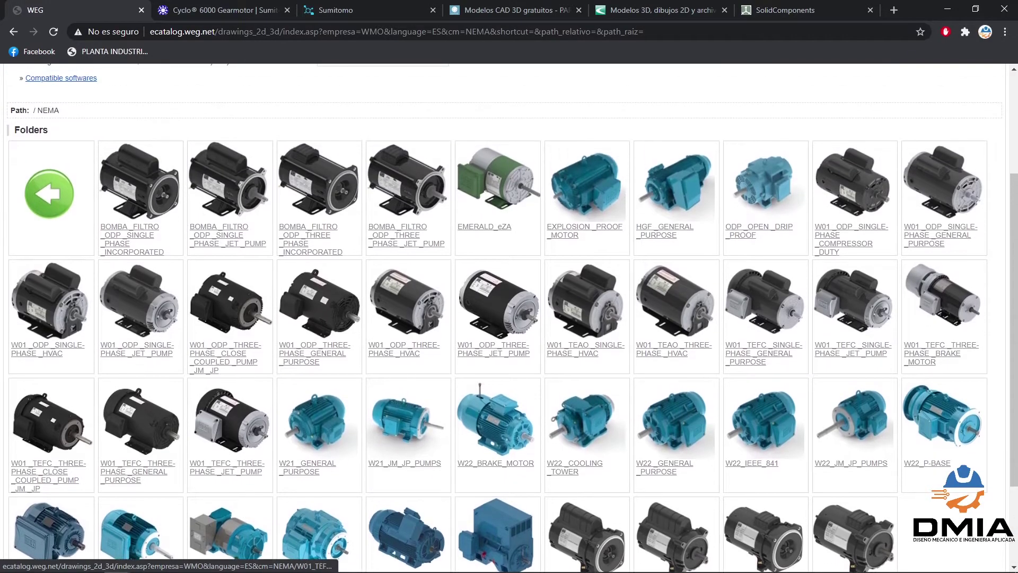
Return to Inventor and examine the MONTAJE plant from the conveyor gearmotor out to the platforms, conveyors and hopper
click(947, 9)
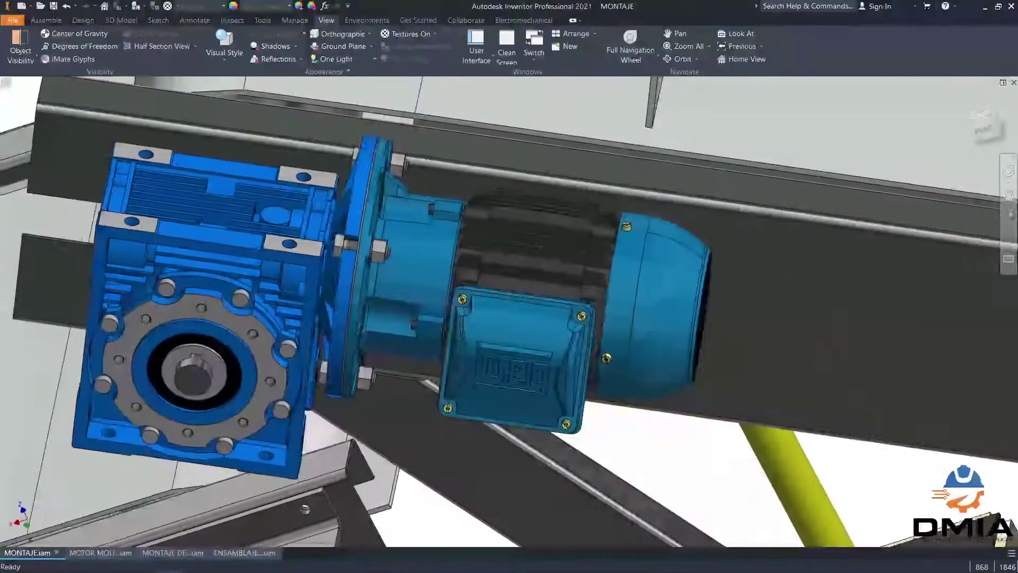
scroll(533, 303, down, 5)
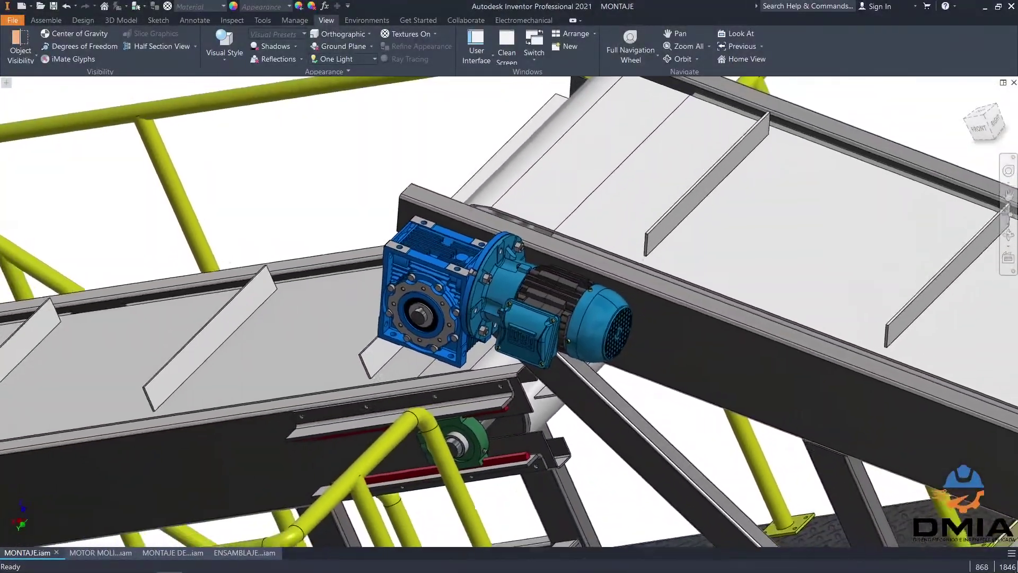
shift+middle_drag(533, 303, 581, 300)
scroll(511, 318, down, 5)
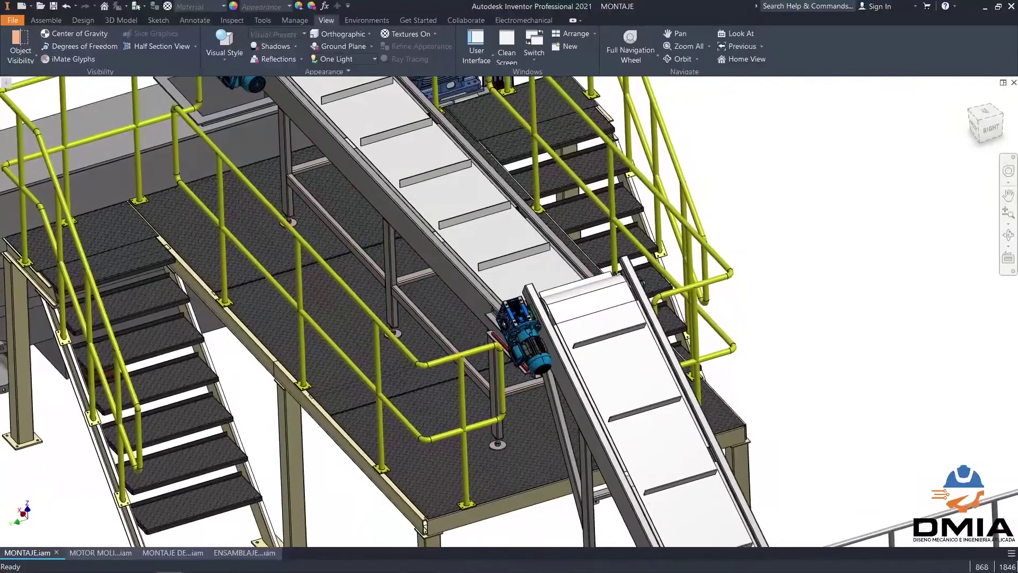
shift+middle_drag(451, 255, 448, 239)
middle_drag(318, 212, 387, 297)
scroll(339, 286, up, 1)
scroll(344, 294, down, 2)
scroll(339, 295, down, 1)
middle_drag(541, 446, 472, 308)
scroll(472, 305, down, 2)
scroll(511, 265, down, 1)
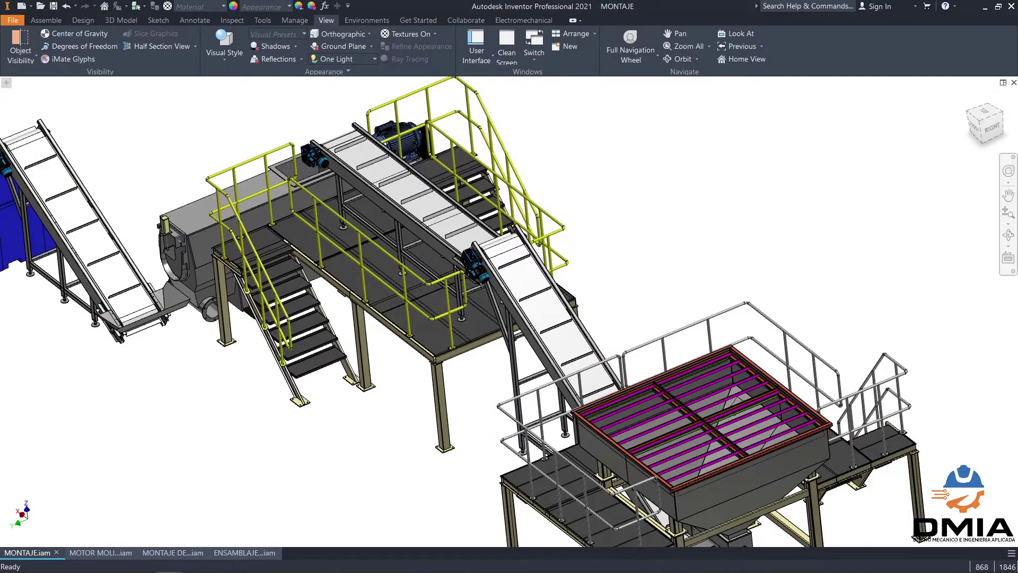
scroll(511, 289, down, 3)
mouse_move(511, 289)
shift+middle_down()
mouse_move(567, 289)
mouse_move(511, 270)
shift+middle_up()
scroll(511, 289, up, 1)
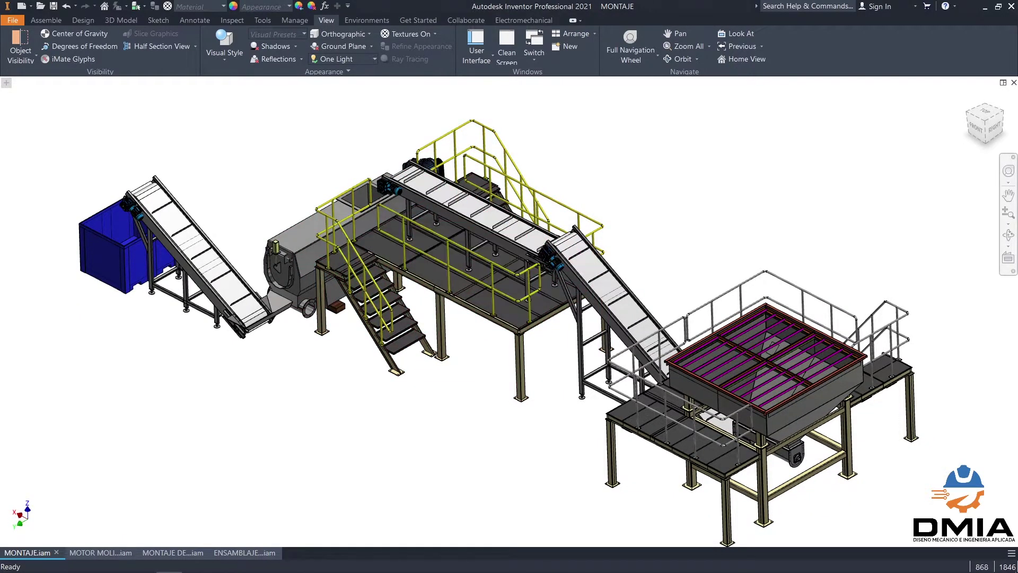
middle_drag(511, 289, 510, 240)
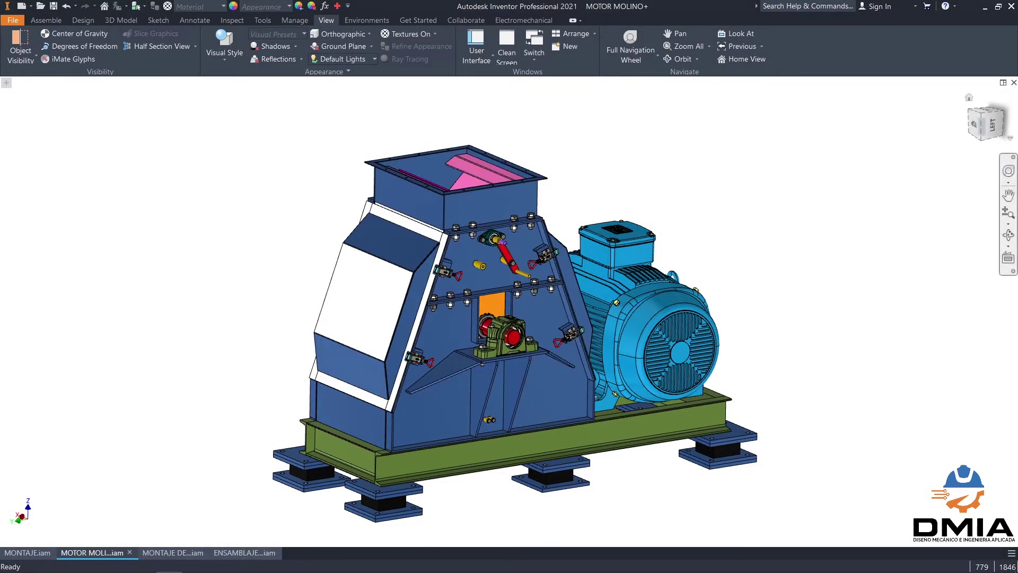
Review the MOTOR MOLINO+ mill and view the whole MONTAJE DE TERMOFIJADORA assembly in its home view
shift+middle_drag(583, 286, 339, 323)
click(173, 552)
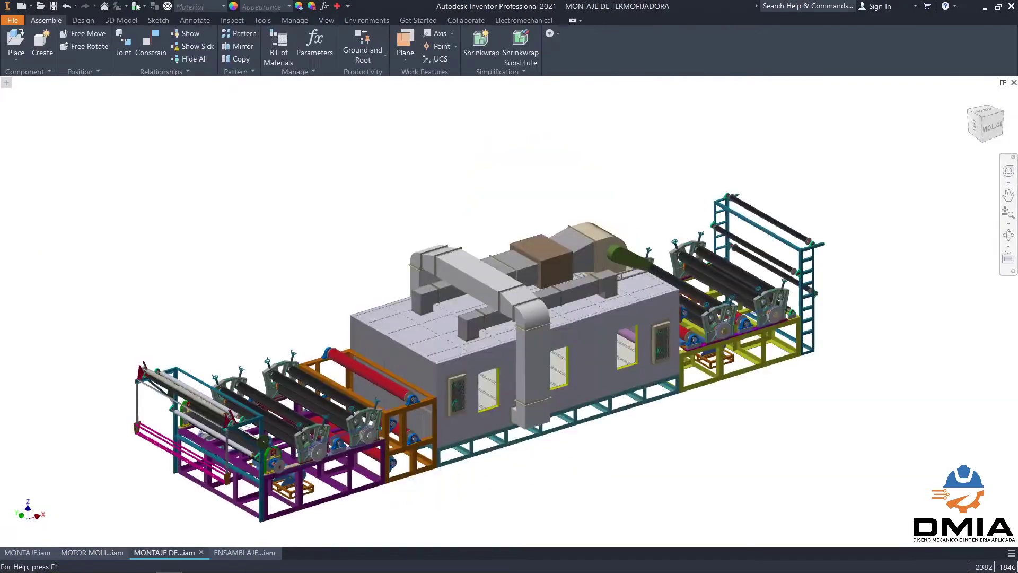
click(969, 98)
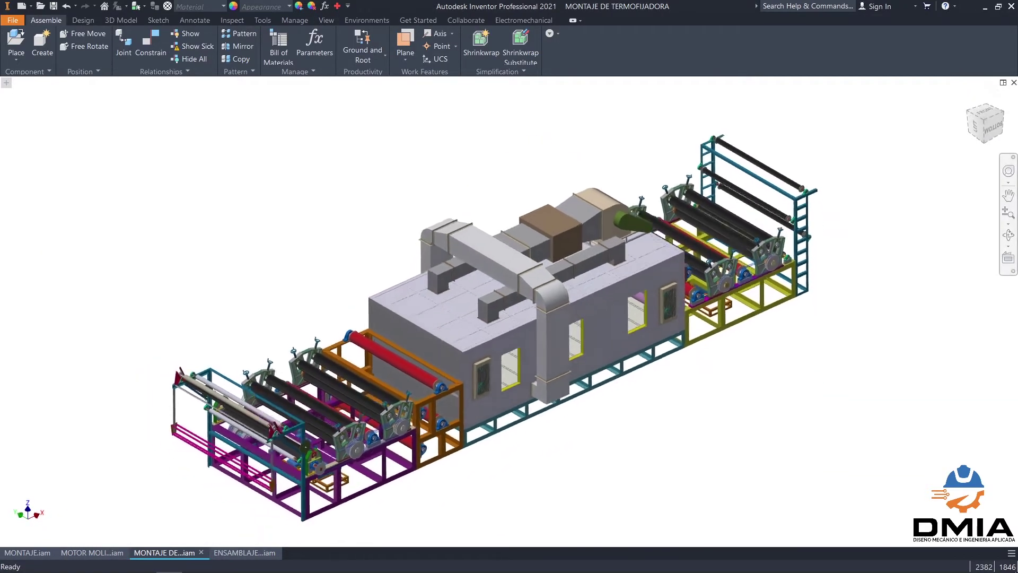
Show the ENSAMBLAJE MAQUINA CON MOTOR assembly in its home view and set its visual style to Realistic
key(ctrl+Tab)
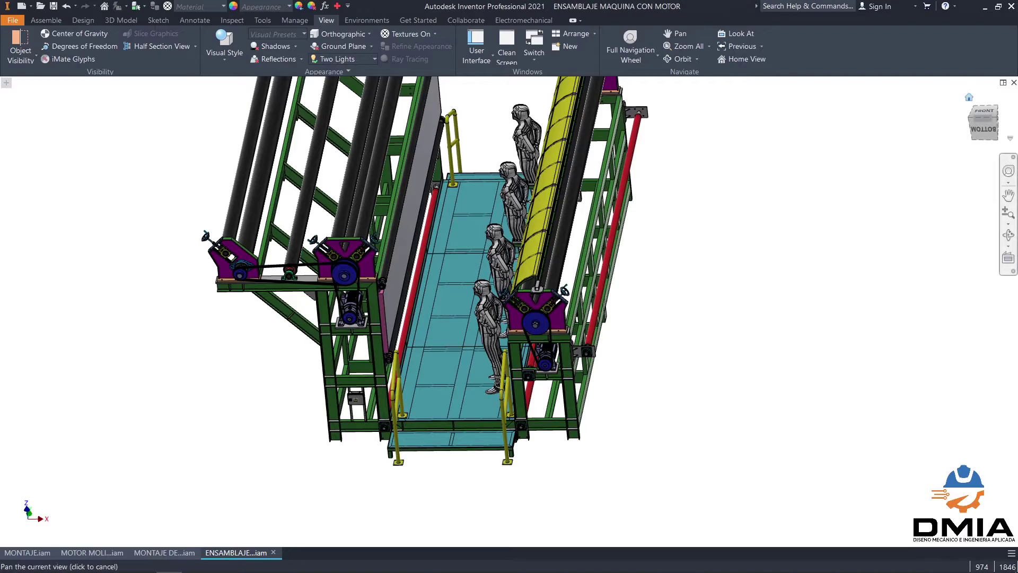
key(F6)
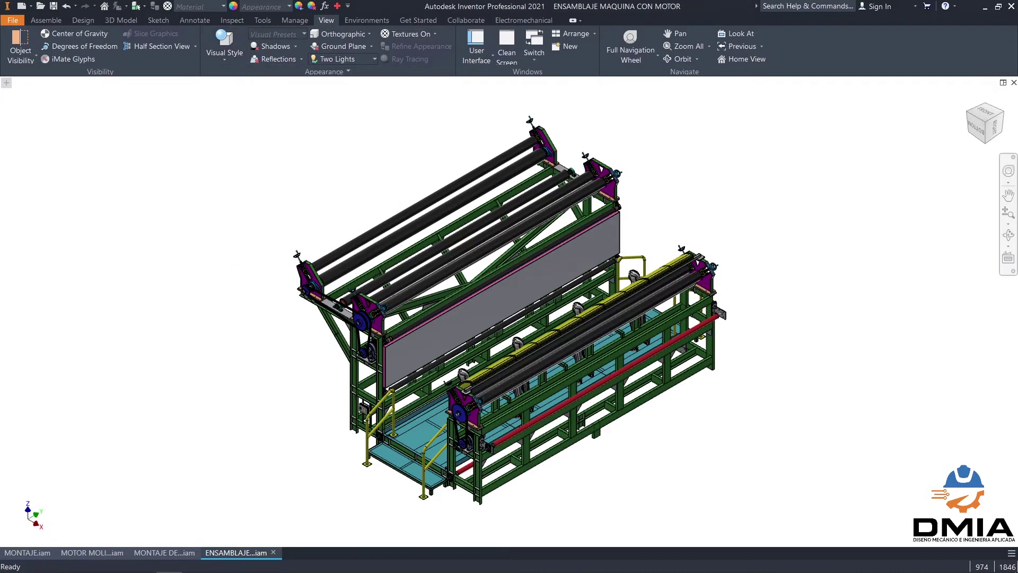
click(224, 53)
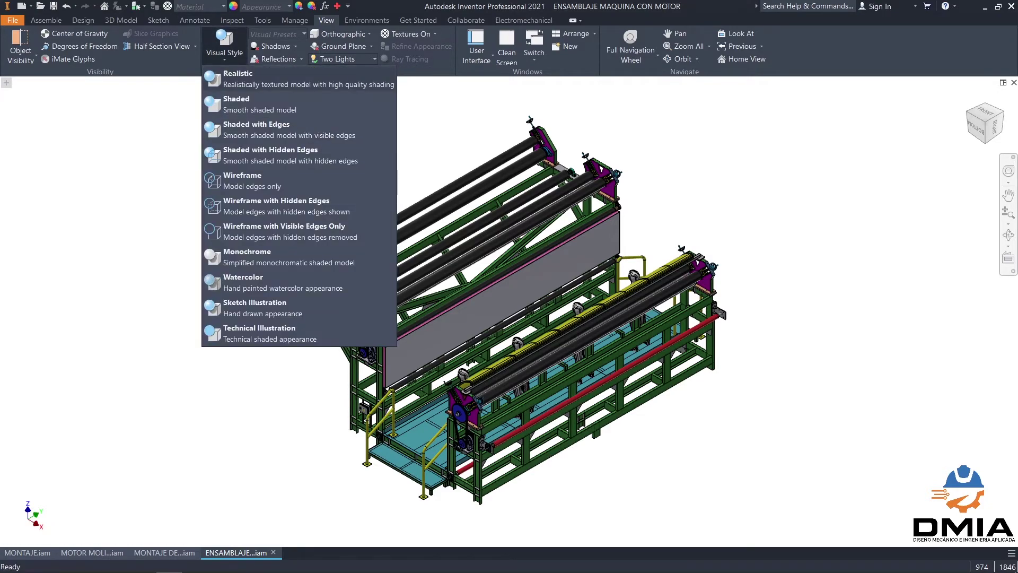
click(233, 78)
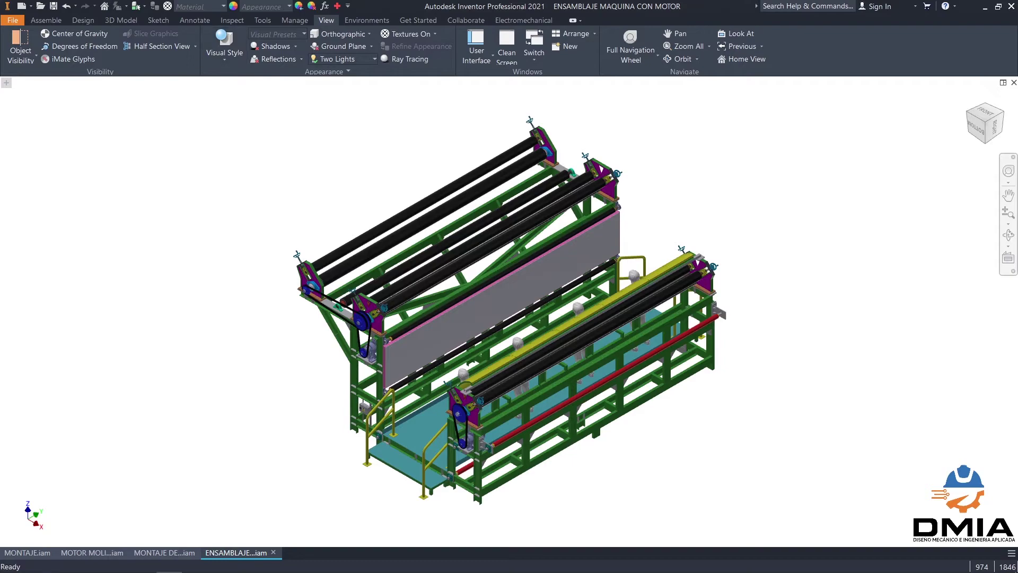
scroll(234, 318, up, 1)
middle_drag(233, 318, 183, 318)
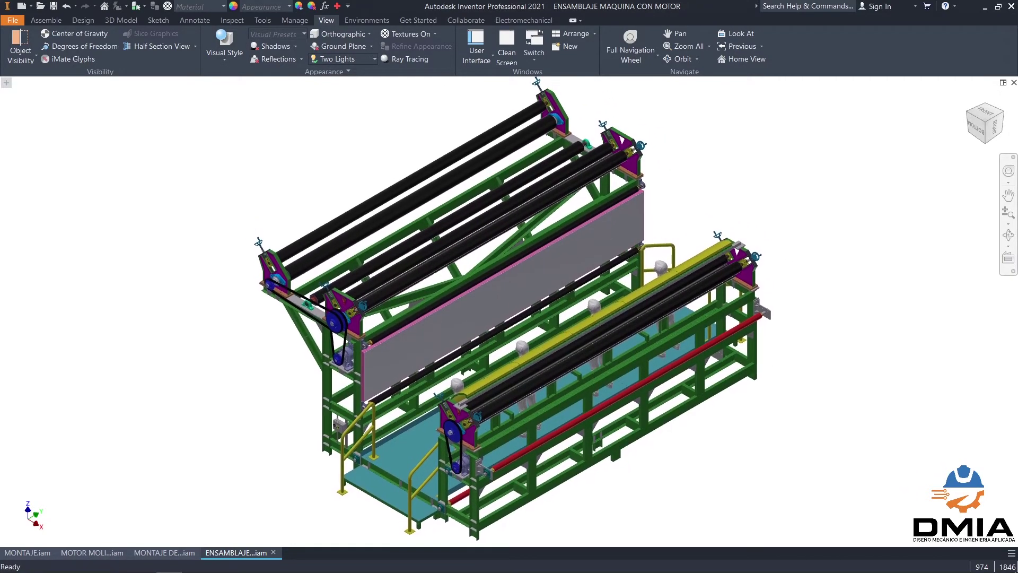